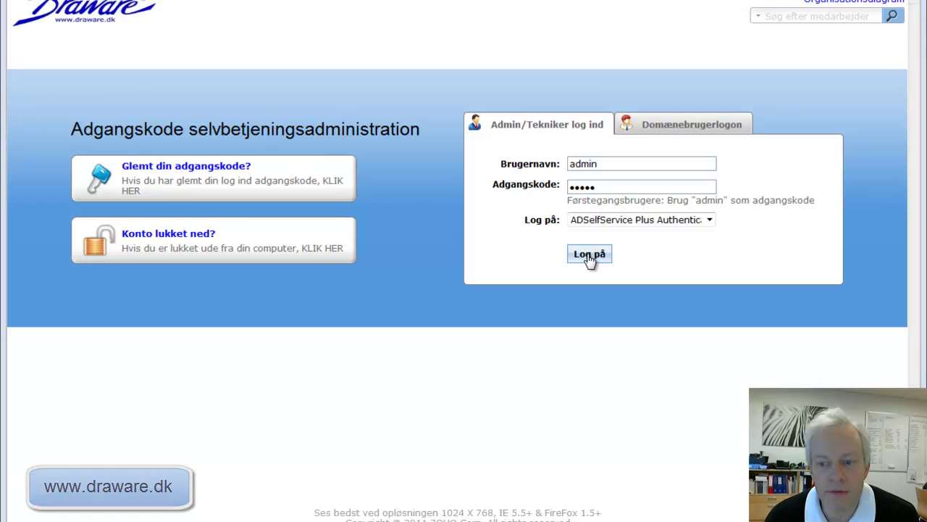
- Sign in as administrator and open the Alle Funktioner policy for editing under Konfiguration
left_click(589, 255)
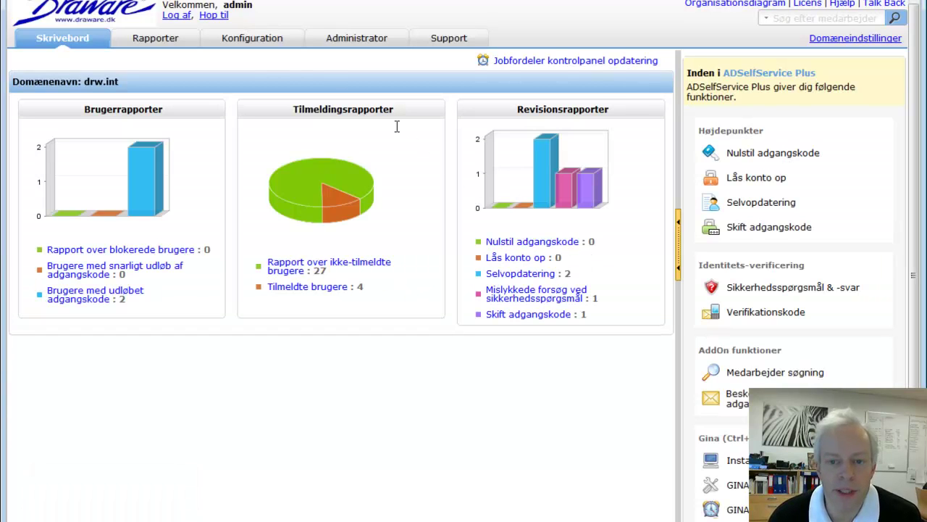
left_click(263, 43)
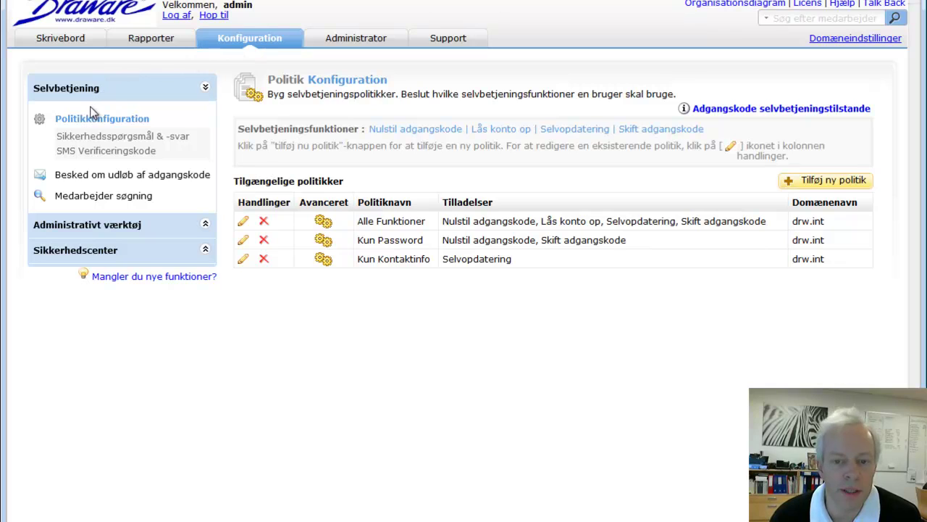
left_click(245, 223)
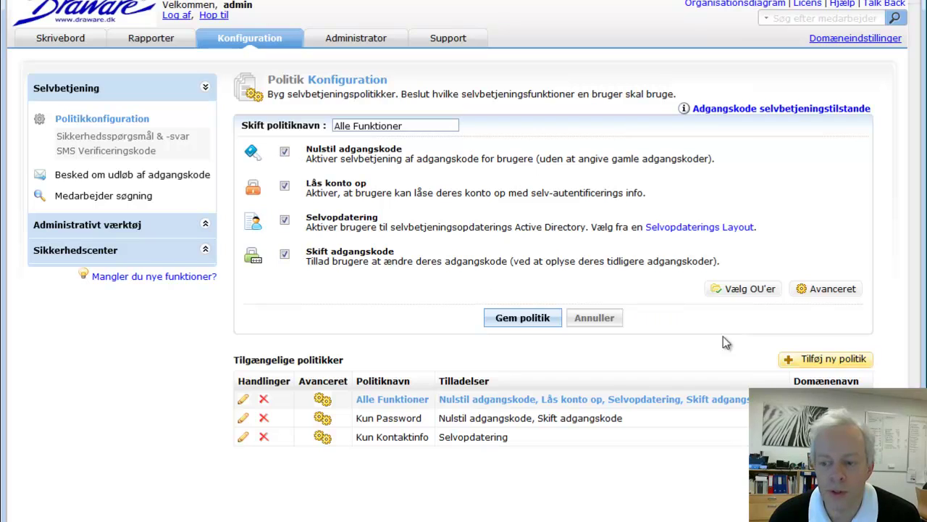
- Create policy 'Kun Nulstil adgangskode' with only Nulstil adgangskode enabled and attempt to save it
left_click(830, 364)
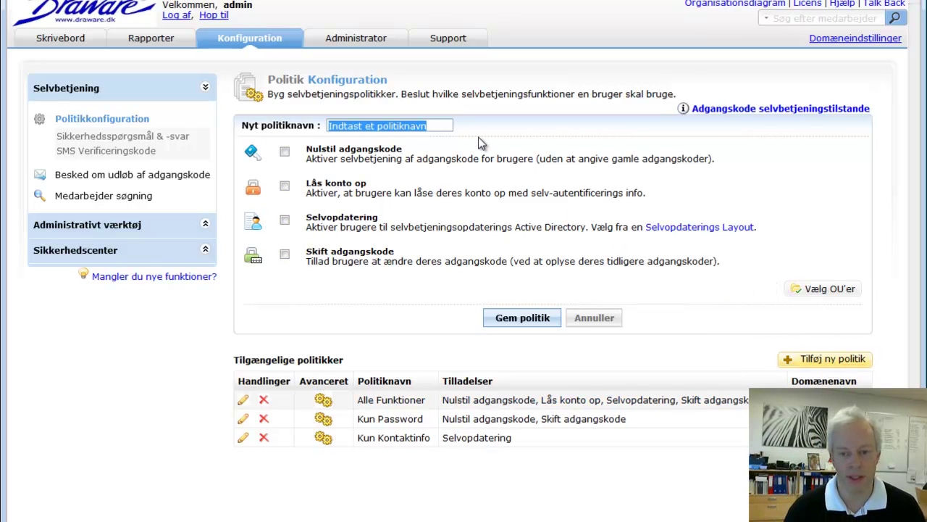
type("K")
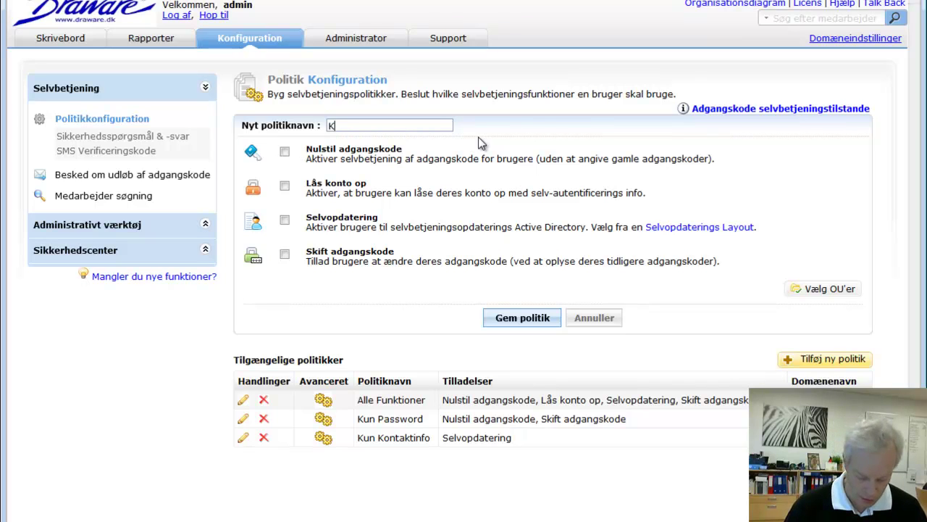
type("un")
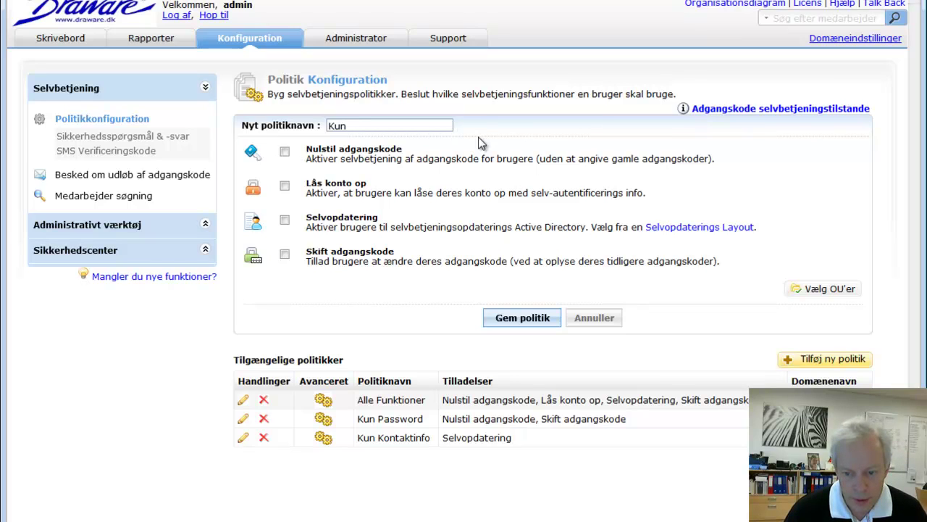
type("Nulsti")
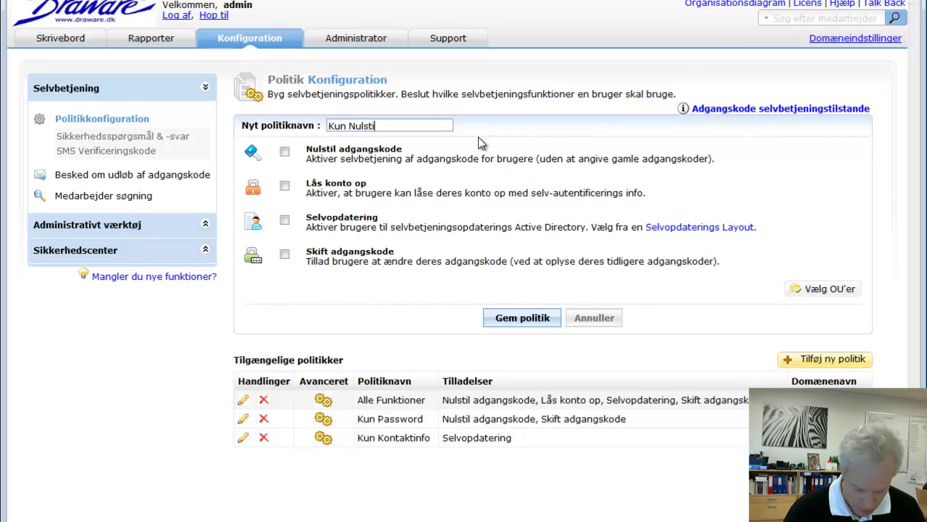
type("l adgangskode")
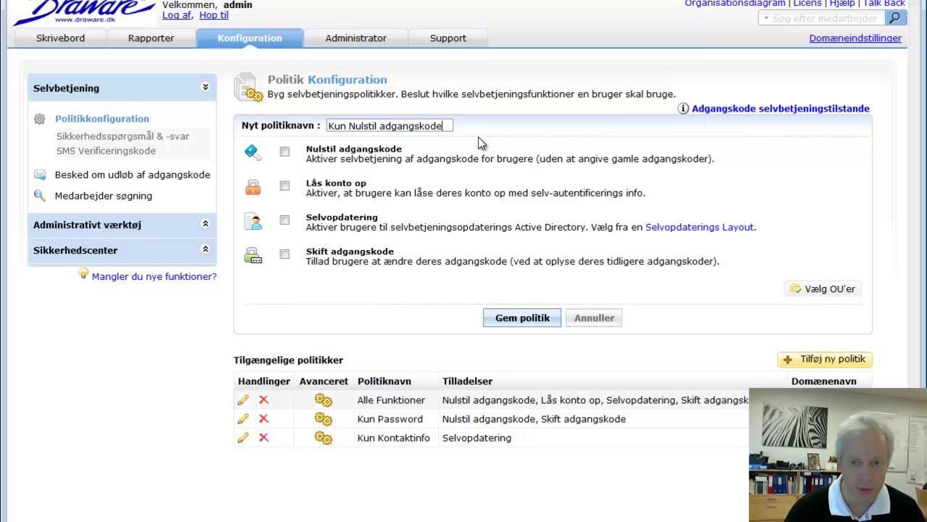
left_click(285, 151)
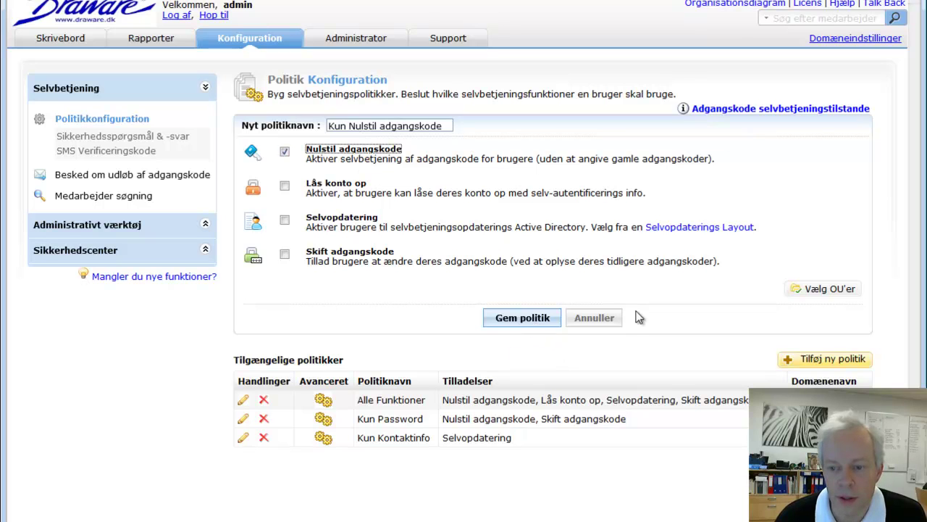
left_click(527, 319)
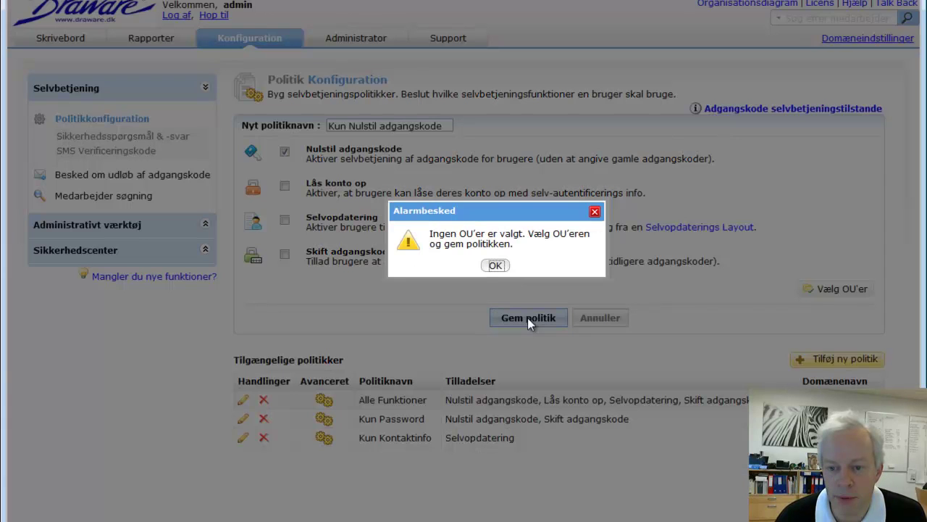
- Assign the Administrative Users OU to the Kun Nulstil adgangskode policy and save it
left_click(495, 265)
left_click(840, 290)
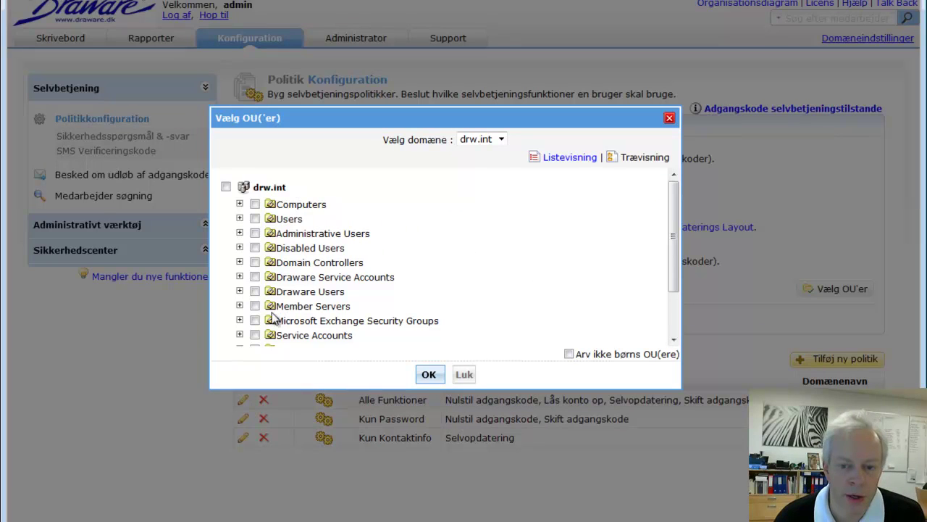
left_click(254, 233)
left_click(428, 375)
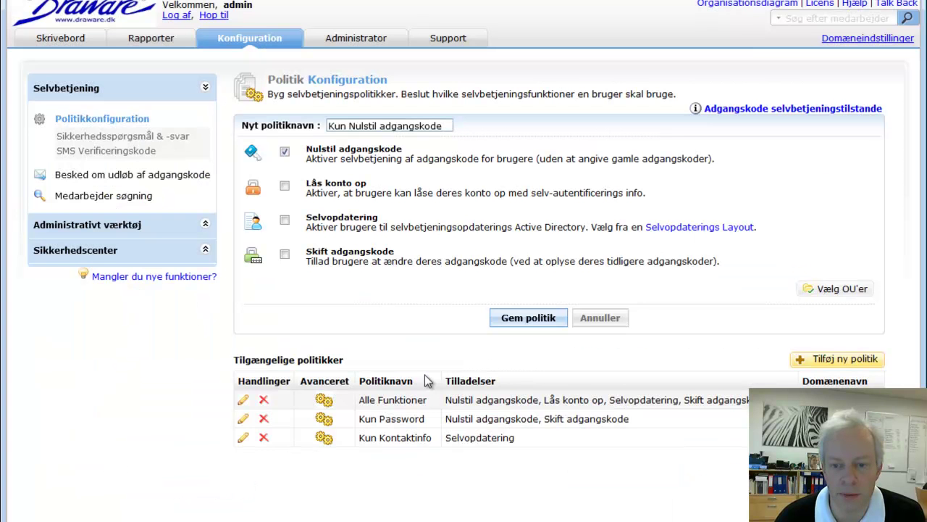
left_click(526, 318)
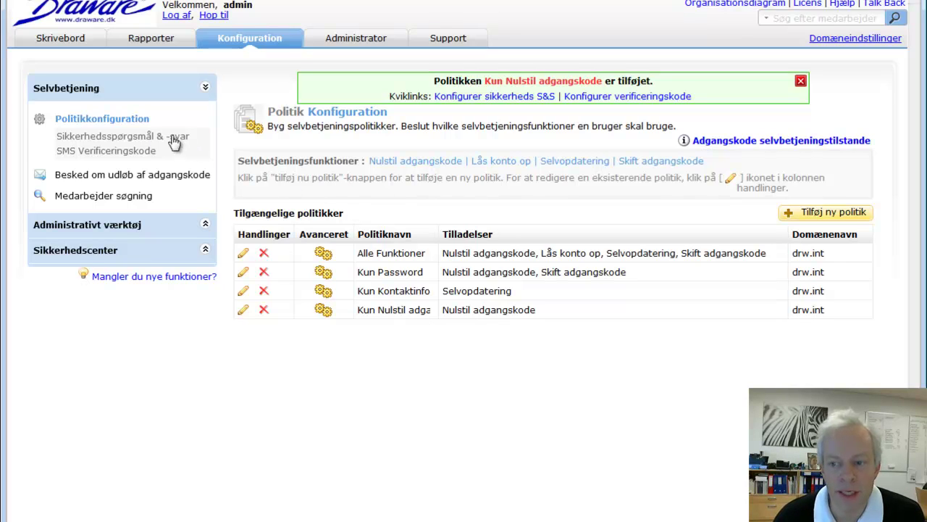
- Reopen the Alle Funktioner policy and go to its Sikkerhedsspørgsmål & -svar settings
left_click(119, 121)
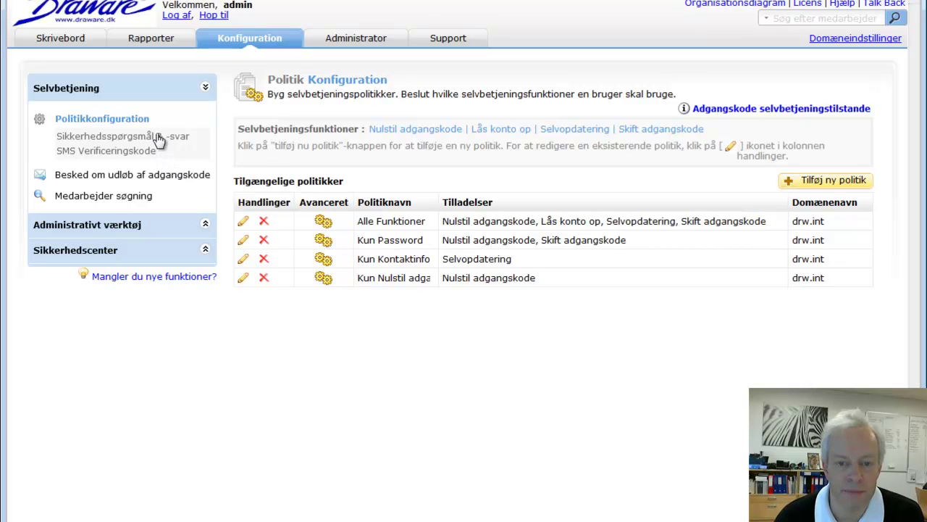
left_click(243, 221)
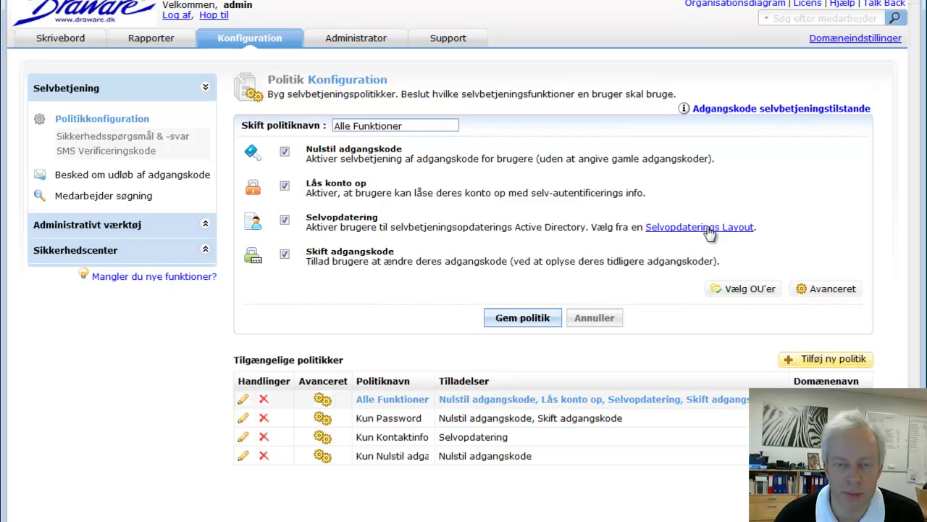
left_click(124, 139)
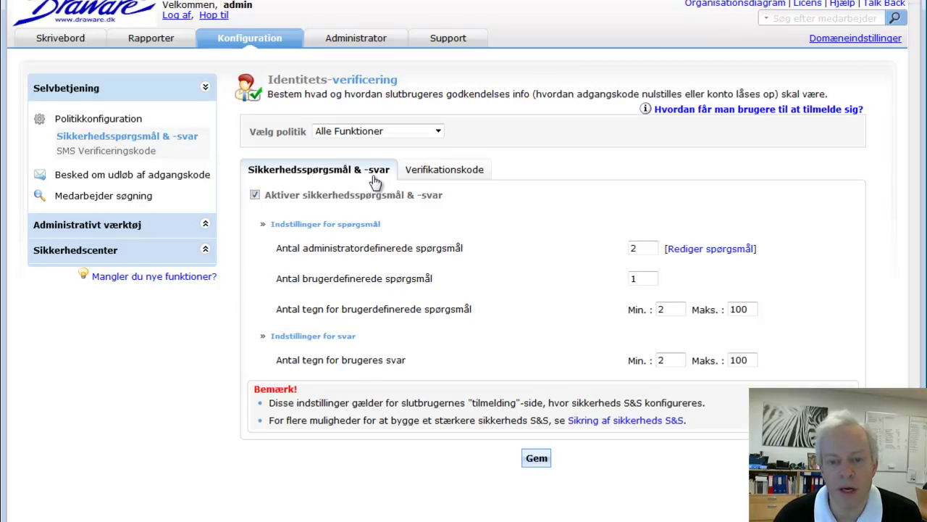
- Keep Alle Funktioner in the Vælg politik dropdown and highlight the admin-defined questions label
left_click(416, 131)
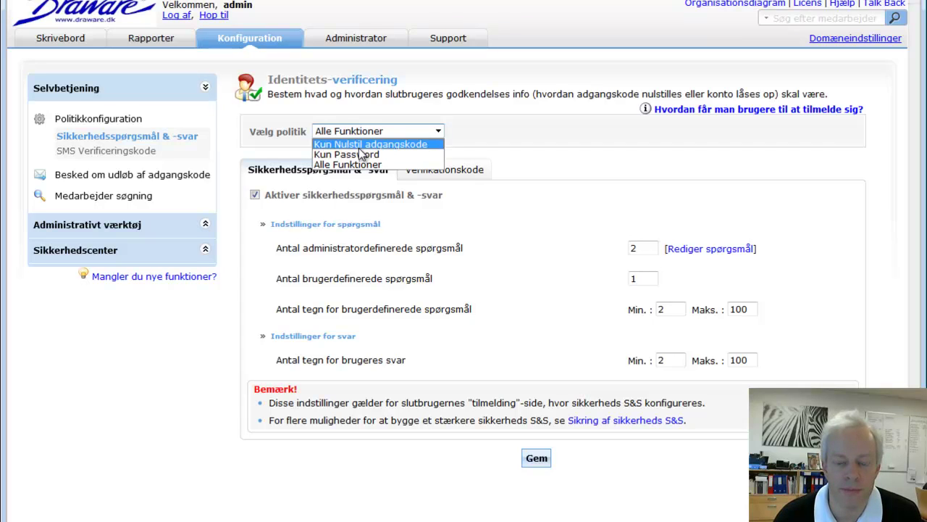
left_click(500, 138)
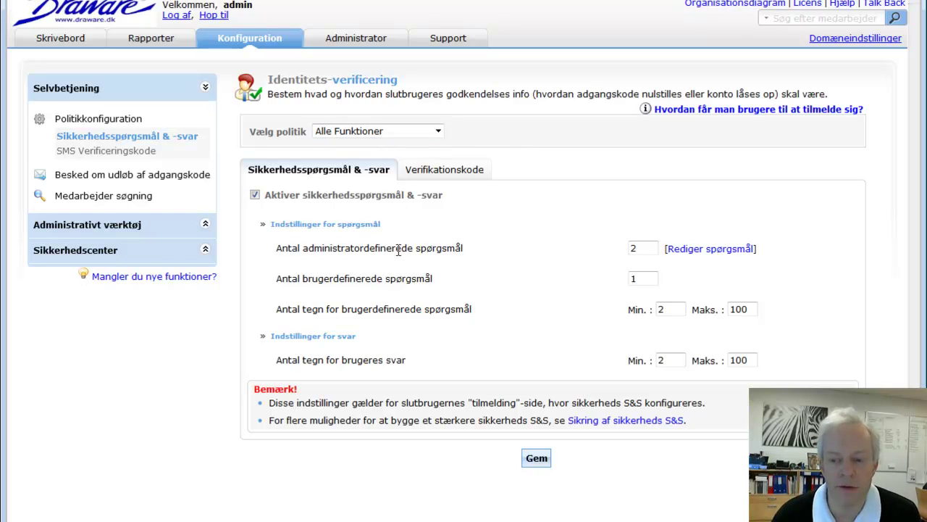
left_click_drag(277, 248, 326, 248)
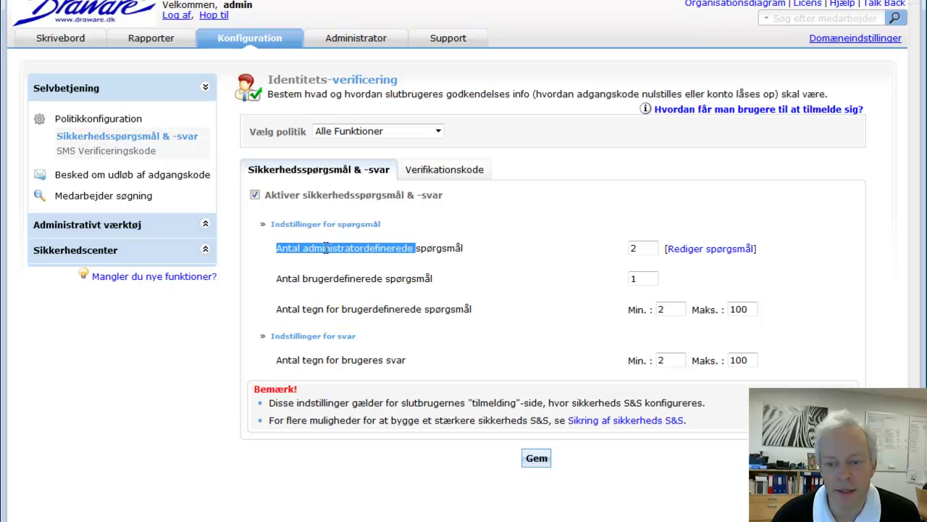
left_click_drag(396, 246, 470, 247)
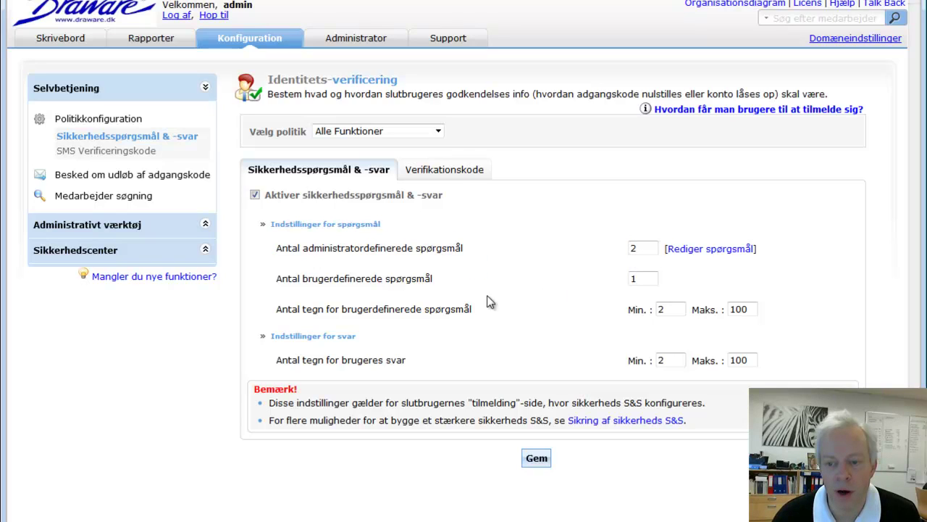
left_click(536, 298)
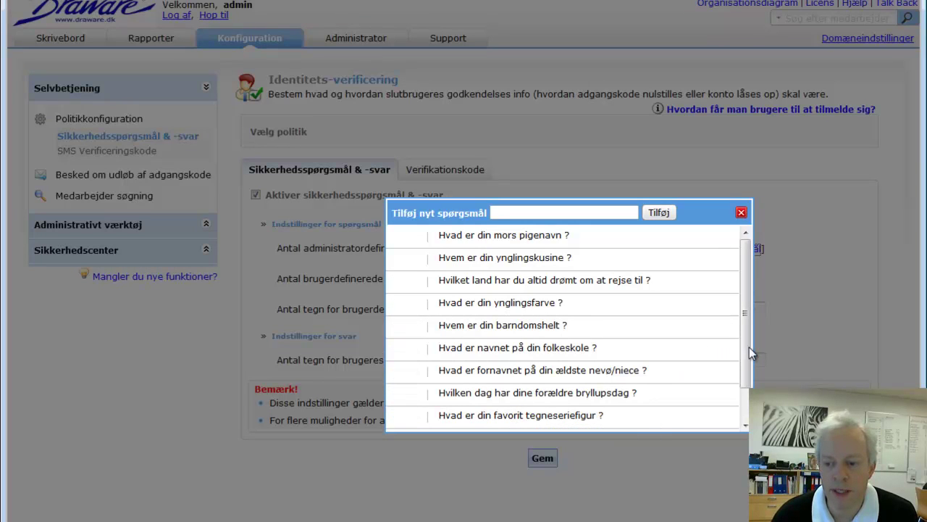
- Add the admin question 'Hvad er mit ynglings computermærke?', re-save it, and close the editor
left_click_drag(748, 347, 747, 391)
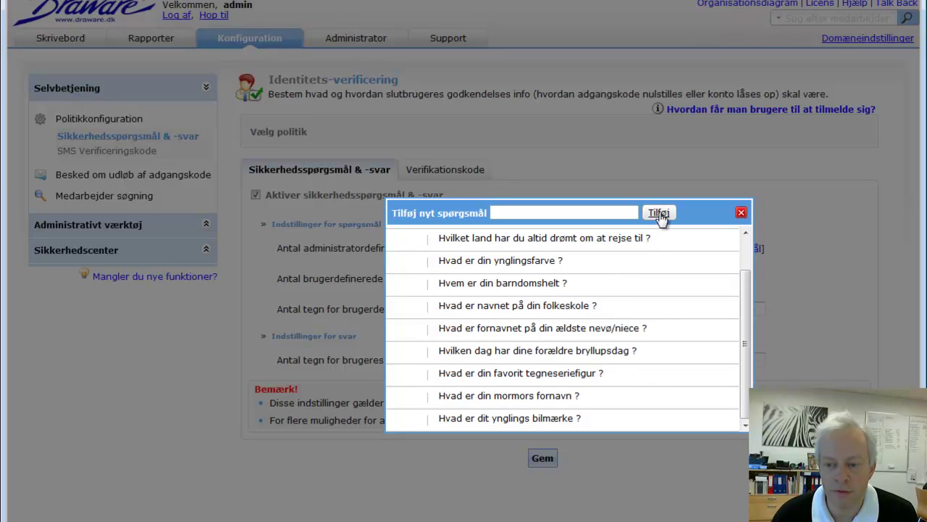
left_click(615, 212)
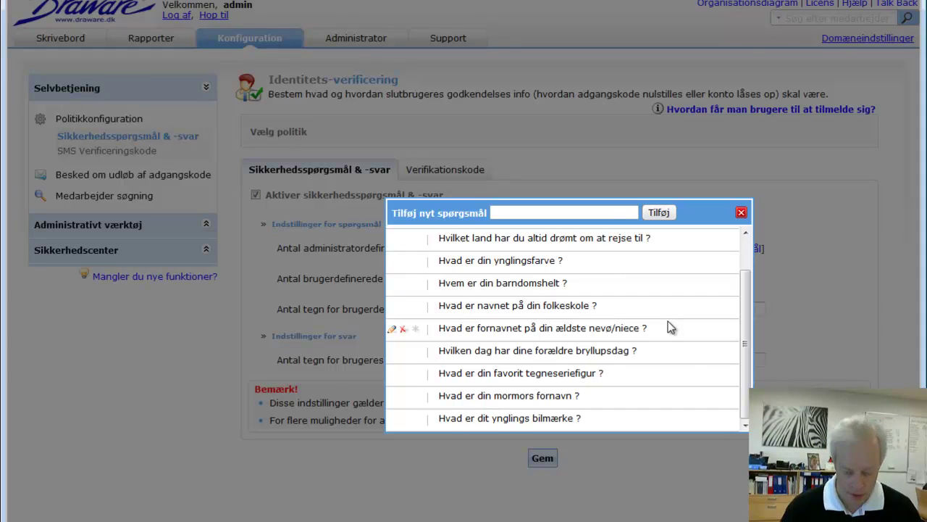
type("Hvad er ")
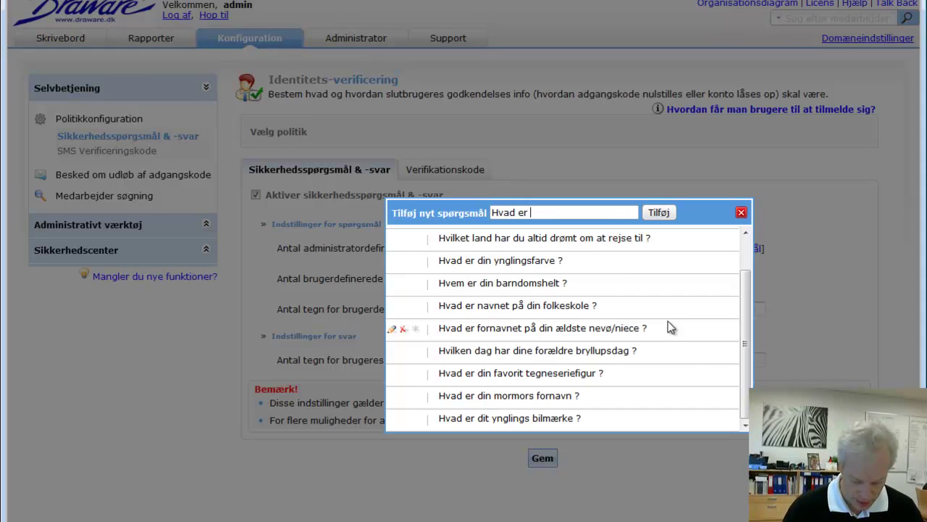
type("mit yngli")
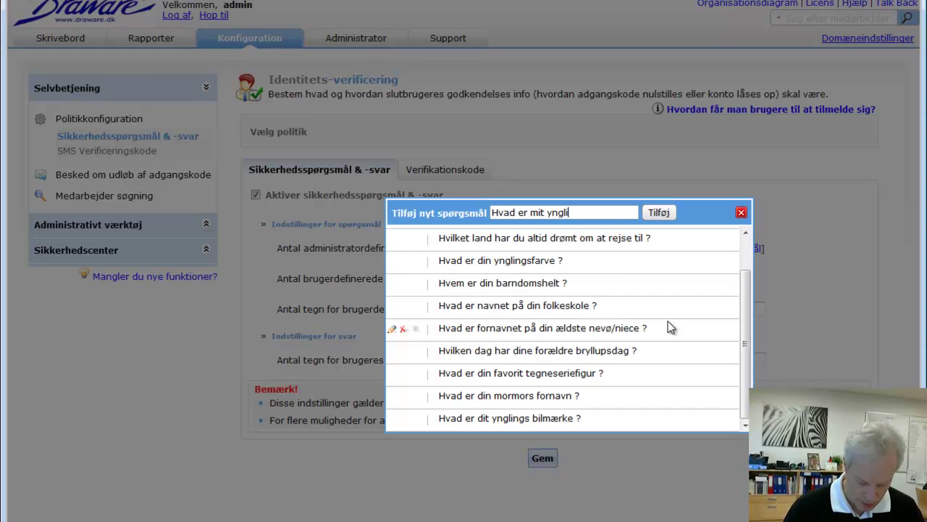
type("ngs co")
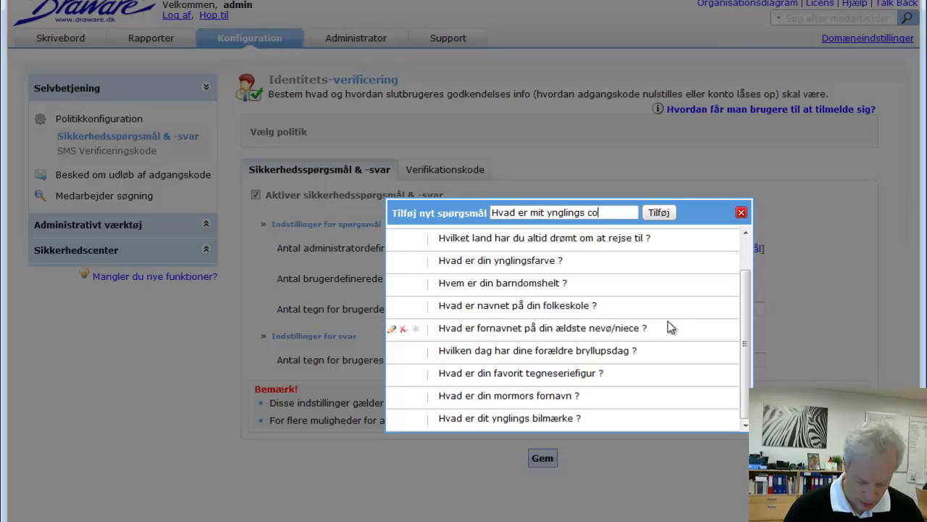
type("mputer")
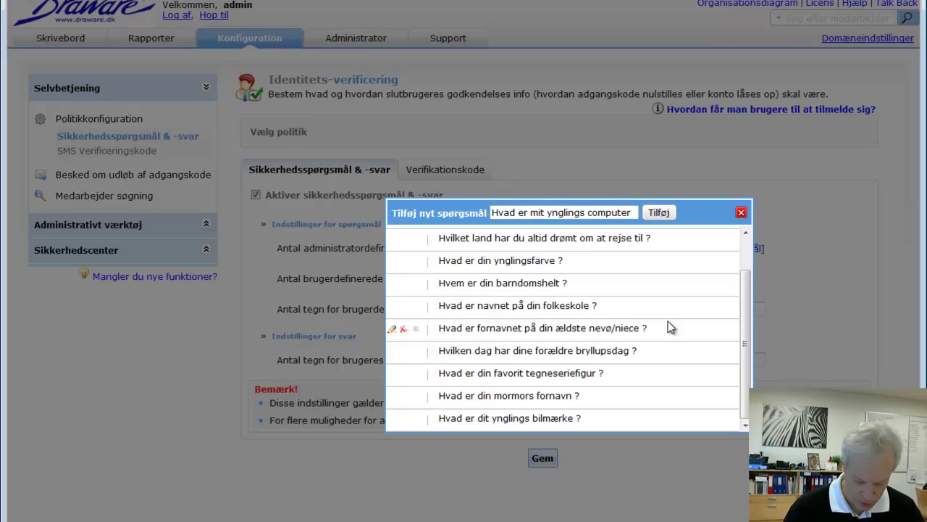
type("mærke?")
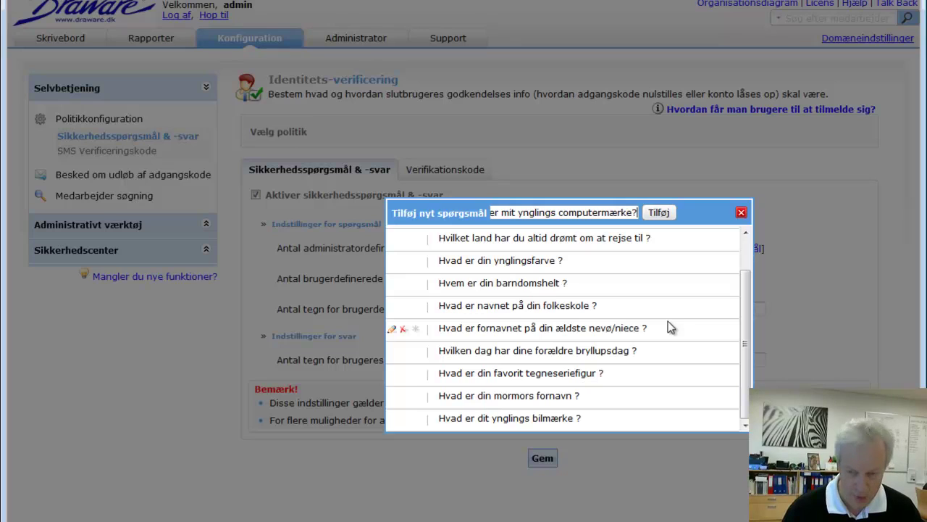
left_click(658, 212)
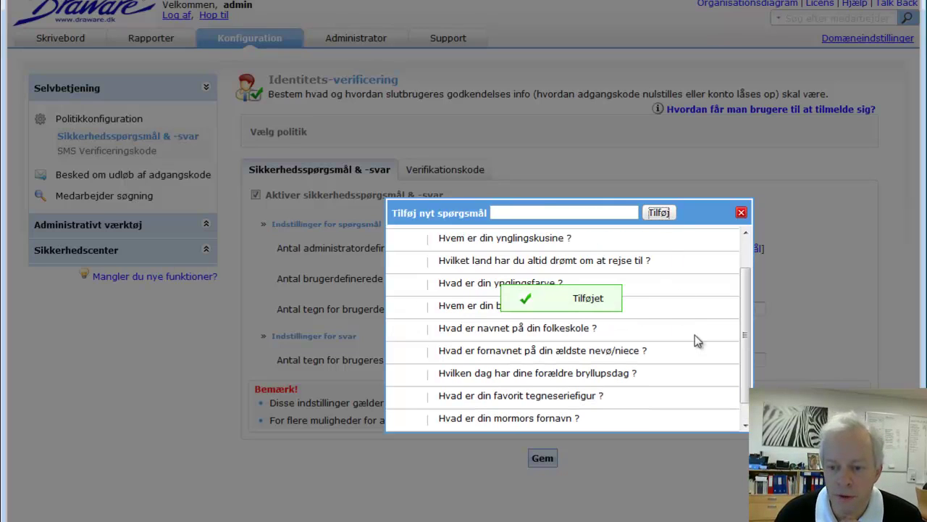
scroll(747, 358, "down", 2)
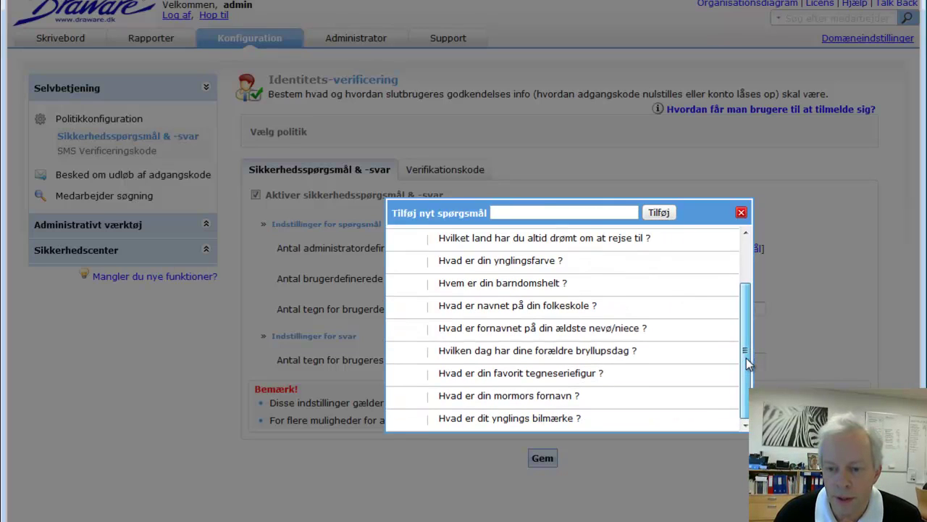
left_click_drag(746, 358, 746, 307)
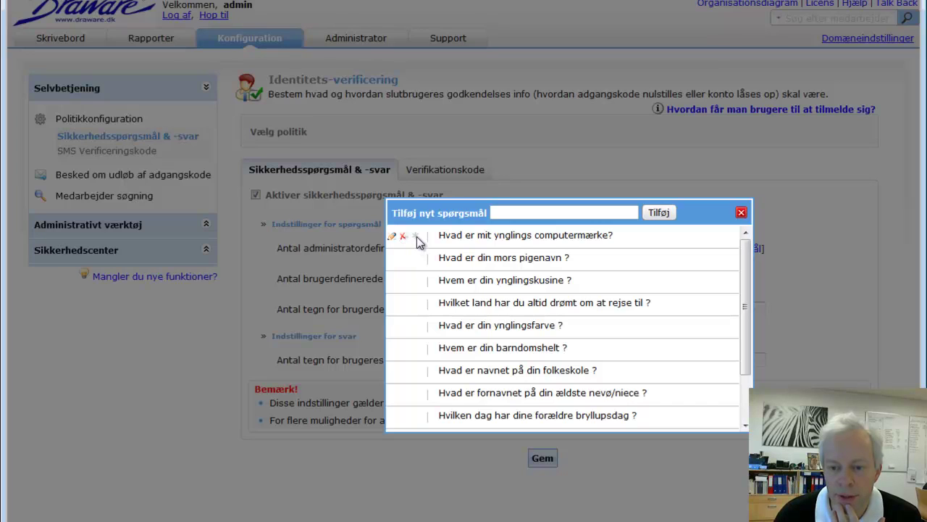
left_click(392, 237)
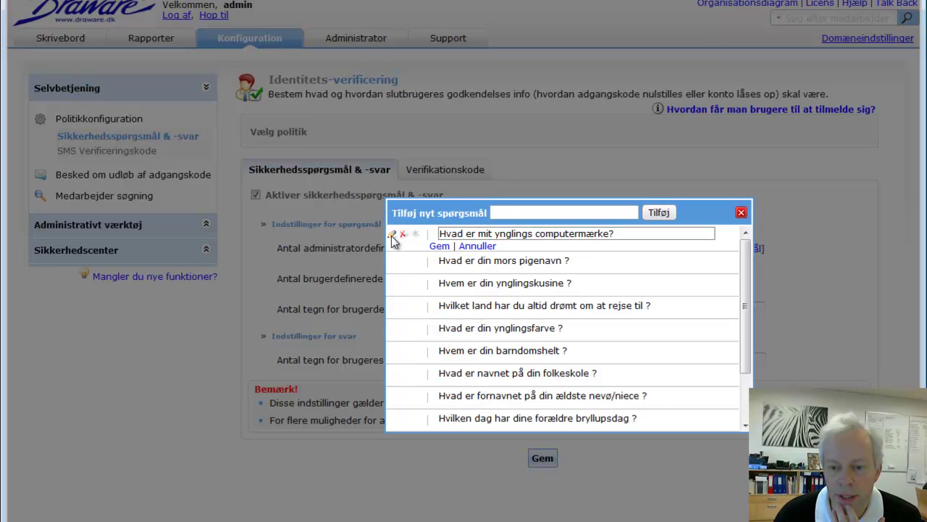
left_click(440, 246)
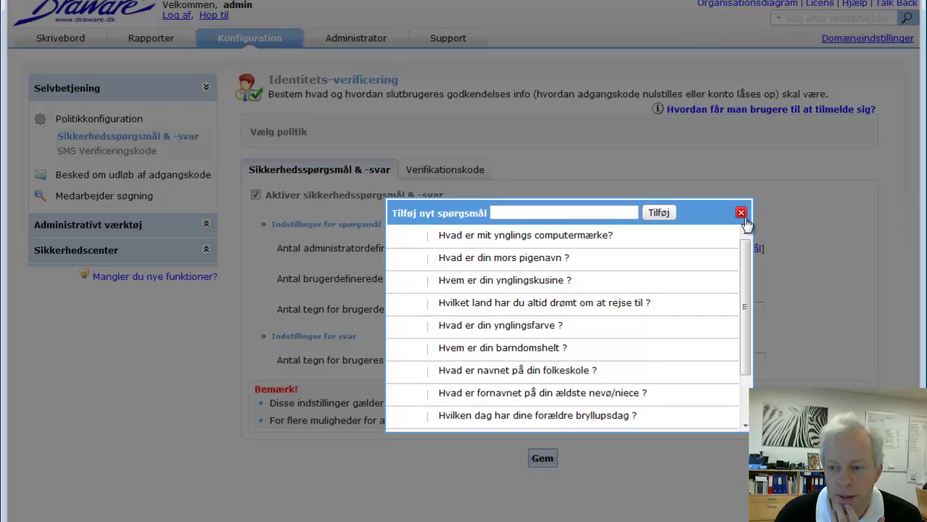
left_click(741, 213)
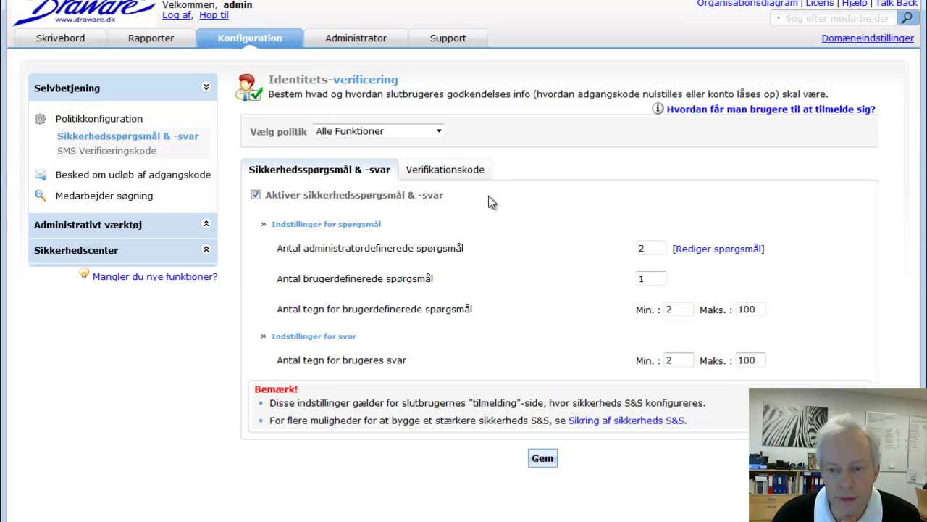
- Show the Verifikationskode settings with the mobile-number SMS message
left_click(457, 176)
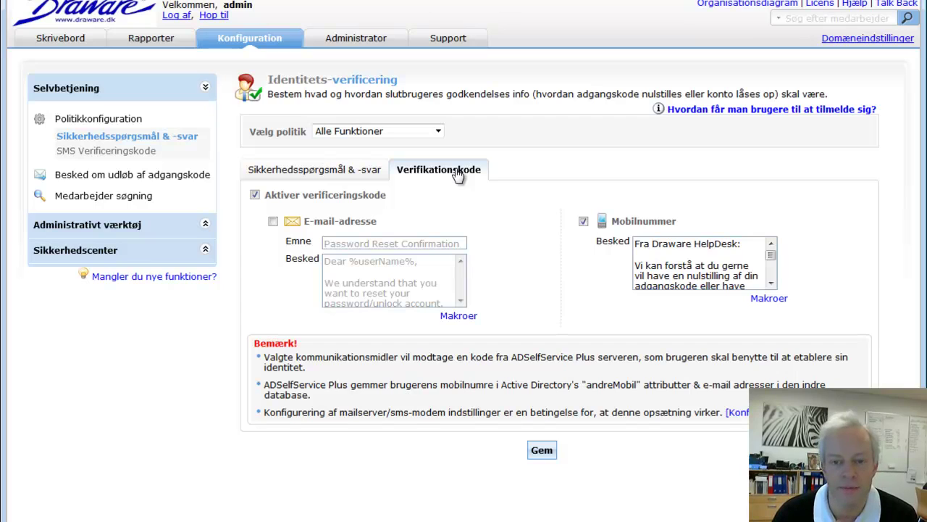
- Save the Alle Funktioner identity verification settings from the Sikkerhedsspørgsmål & -svar tab, keeping that policy selected
left_click(349, 179)
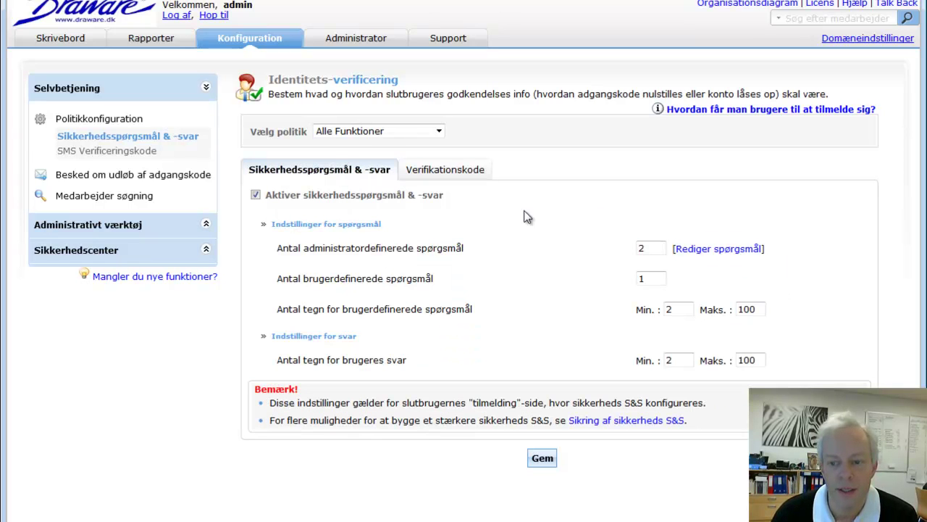
left_click(544, 461)
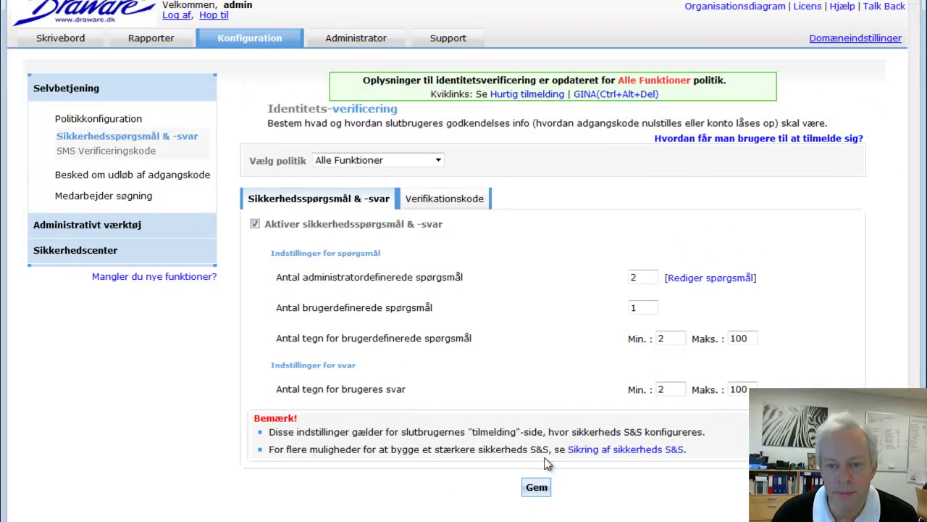
left_click(349, 161)
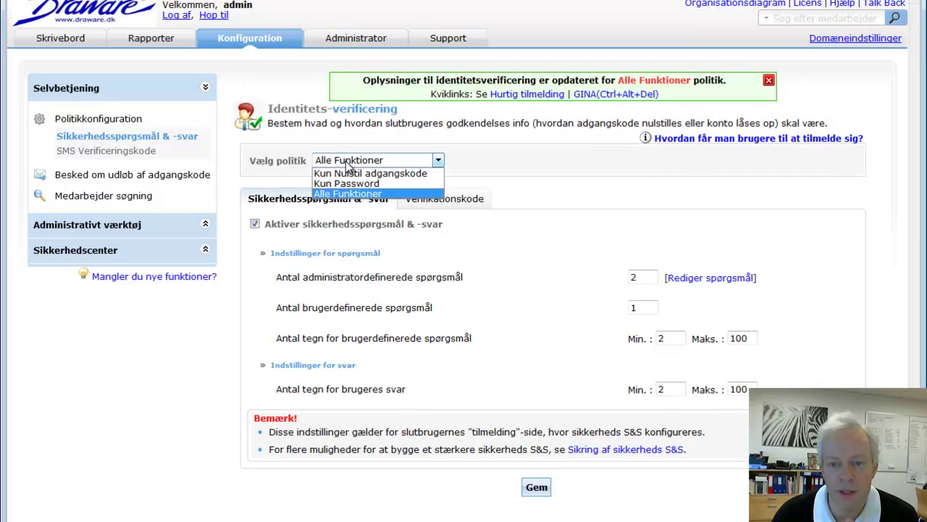
left_click(480, 161)
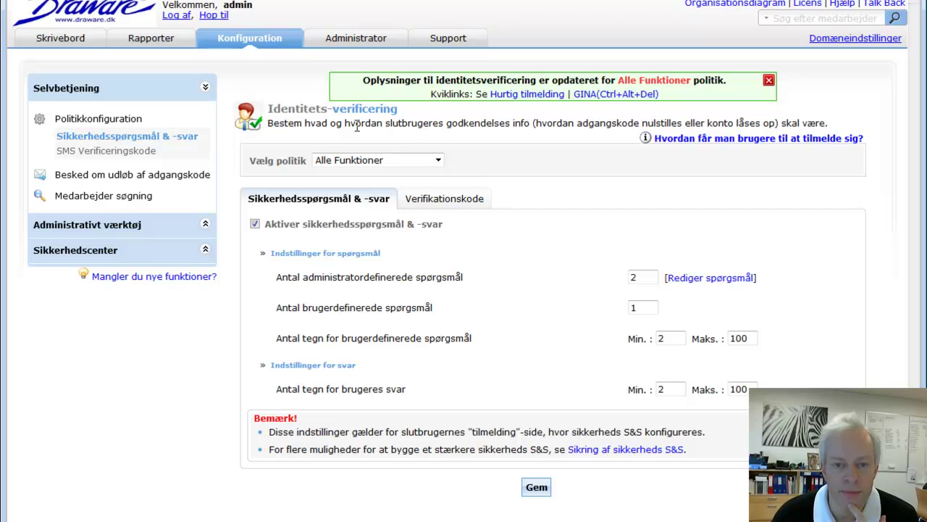
- Sign out, sign in with the end user's credentials, and open the self-service enrolment page
left_click(181, 15)
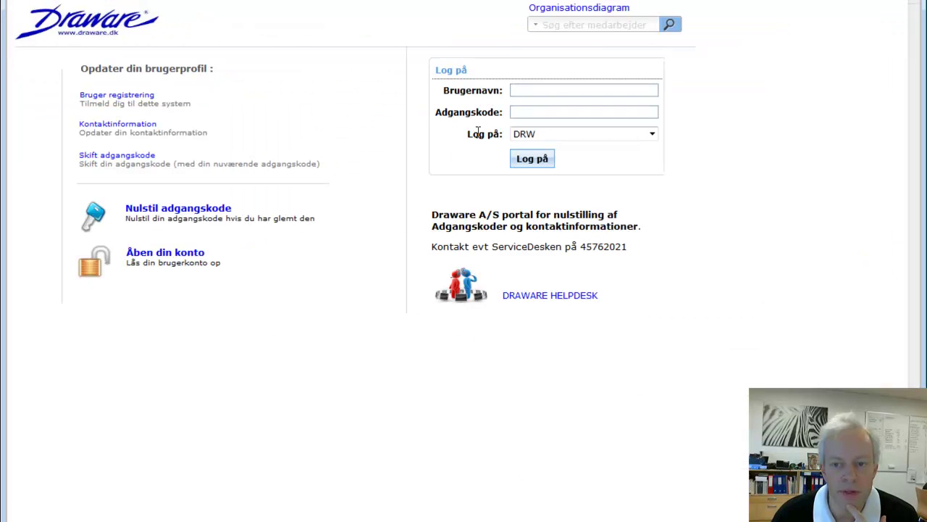
type("eas")
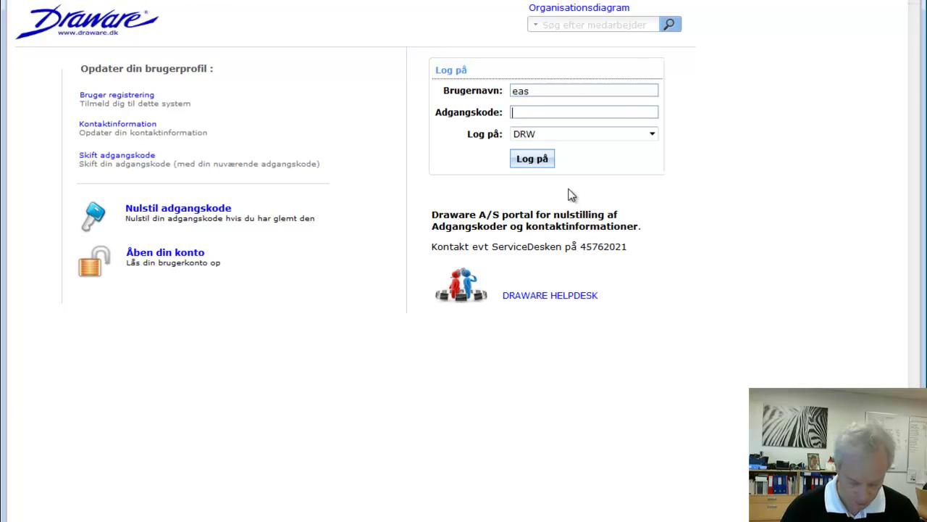
type("•••••••••")
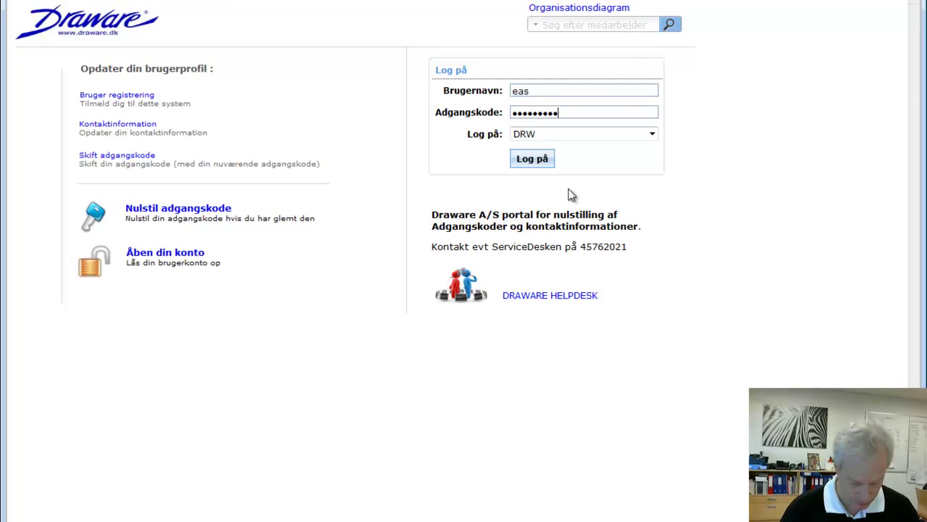
type("••")
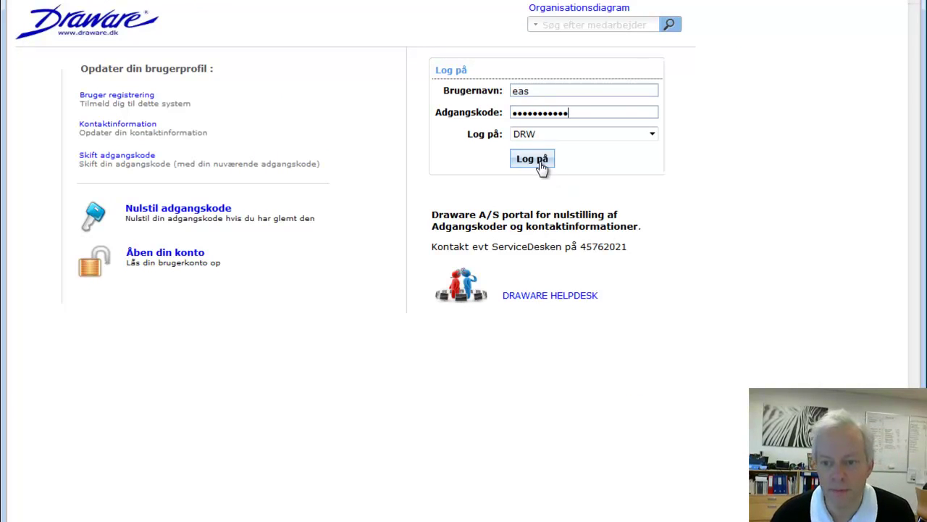
left_click(540, 163)
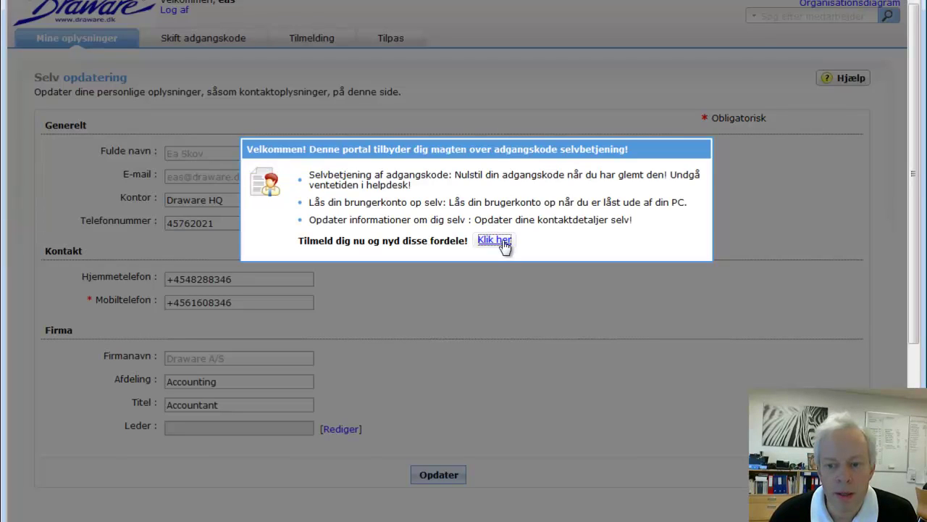
left_click(494, 239)
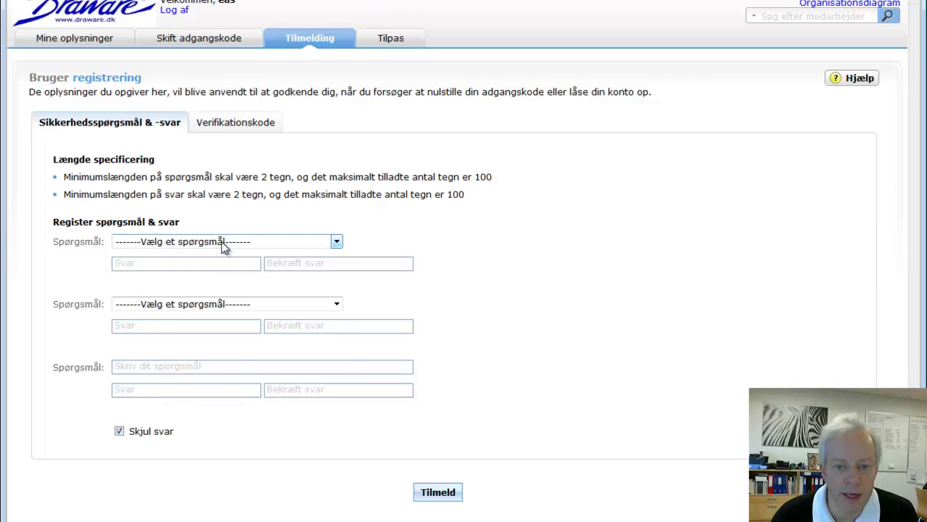
left_click(224, 244)
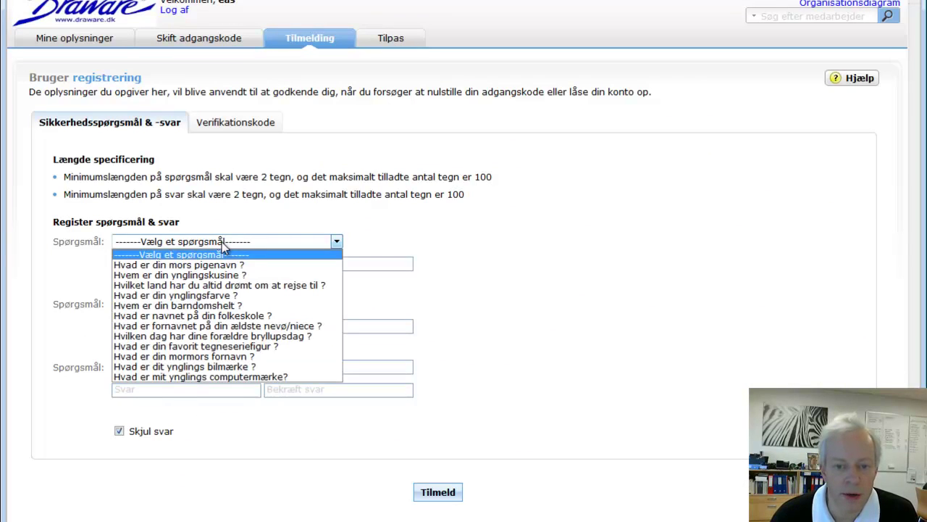
left_click(190, 295)
left_click(184, 264)
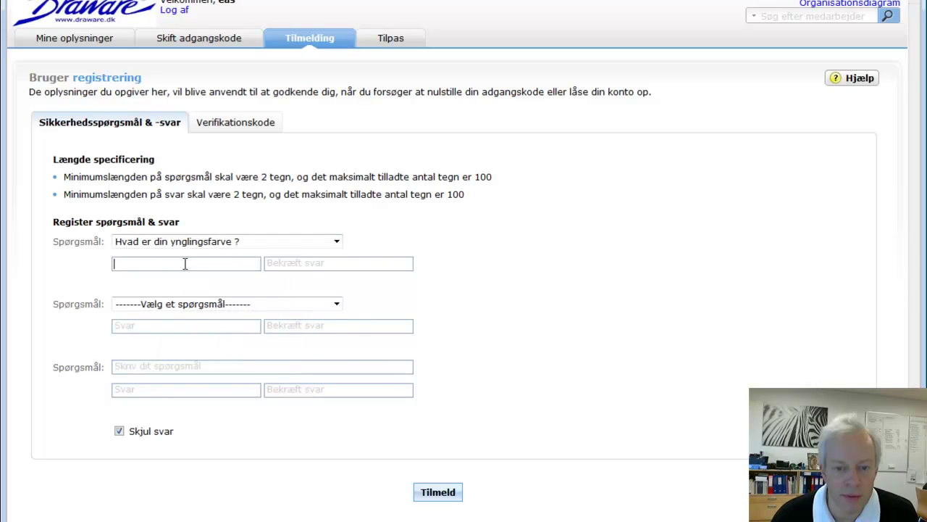
key("Tab")
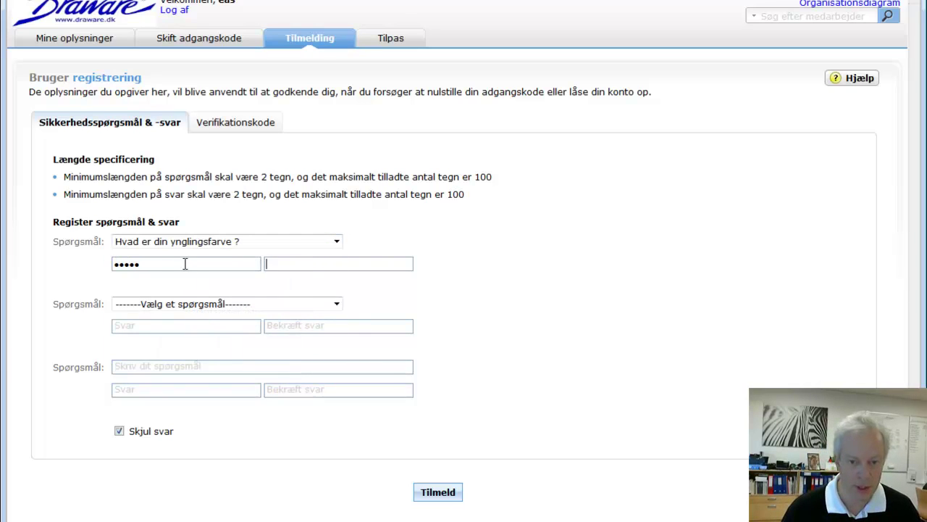
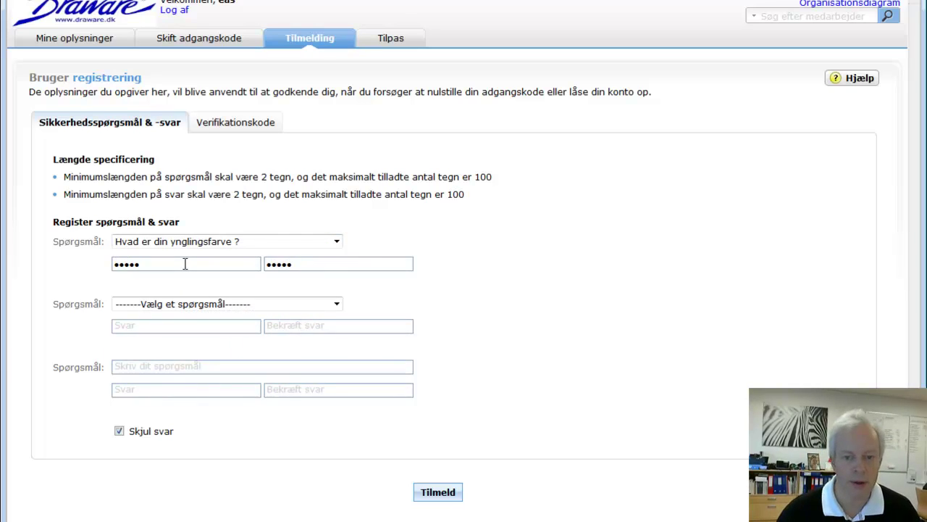
- Choose 'Hvad er mit ynglings computermærke?' as the second question and enter its answer twice
left_click(196, 304)
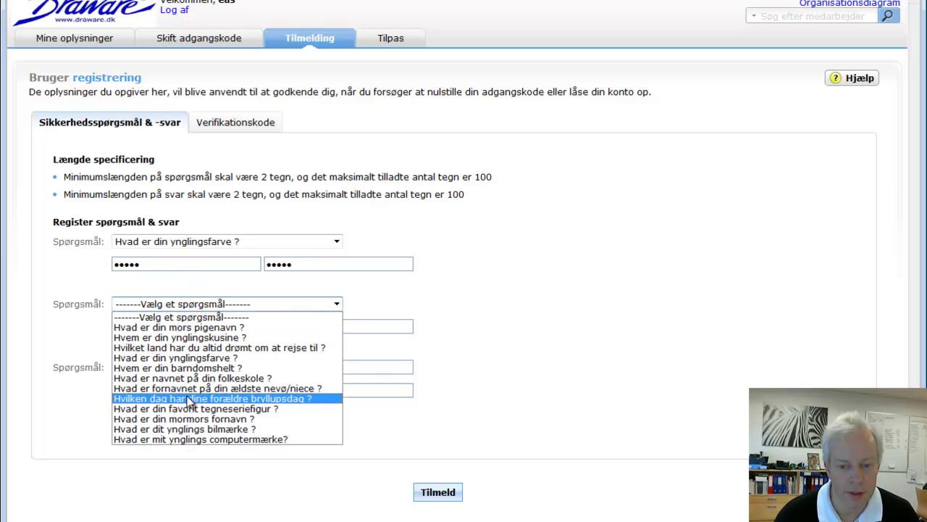
left_click(195, 438)
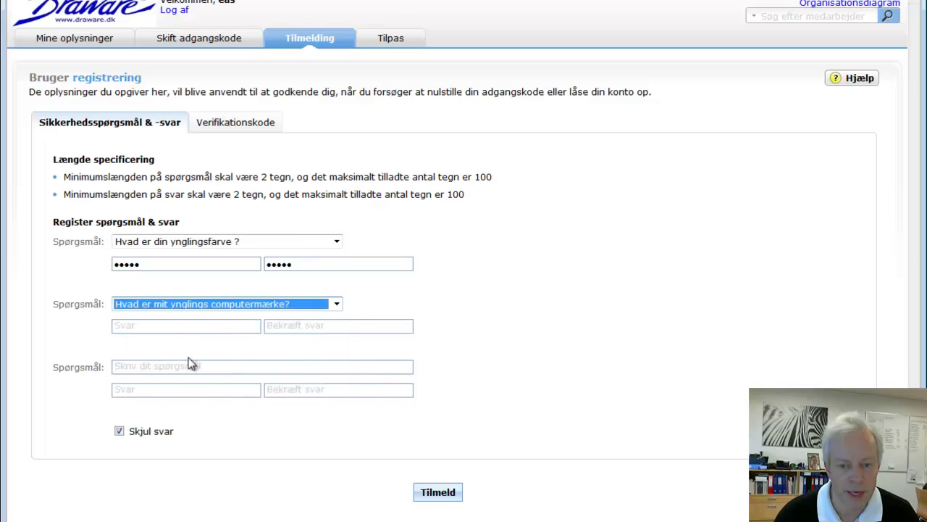
left_click(184, 325)
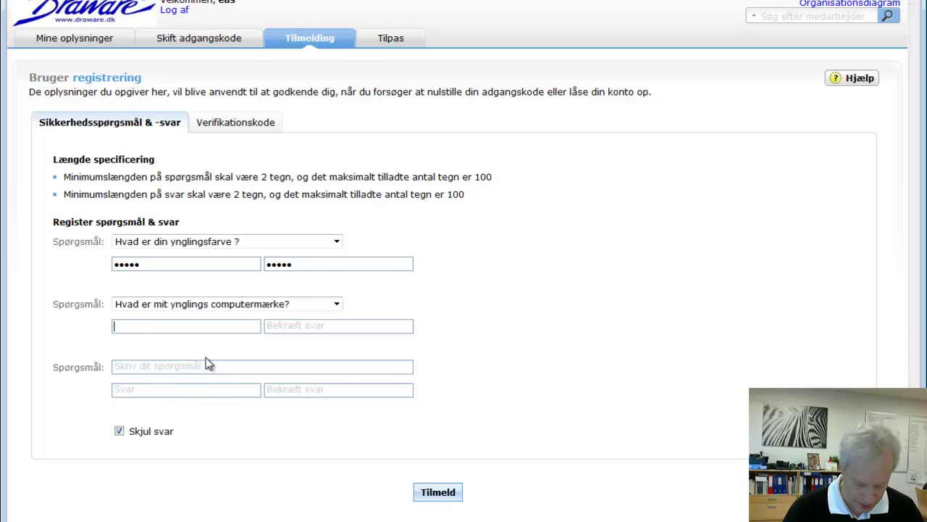
type("**********")
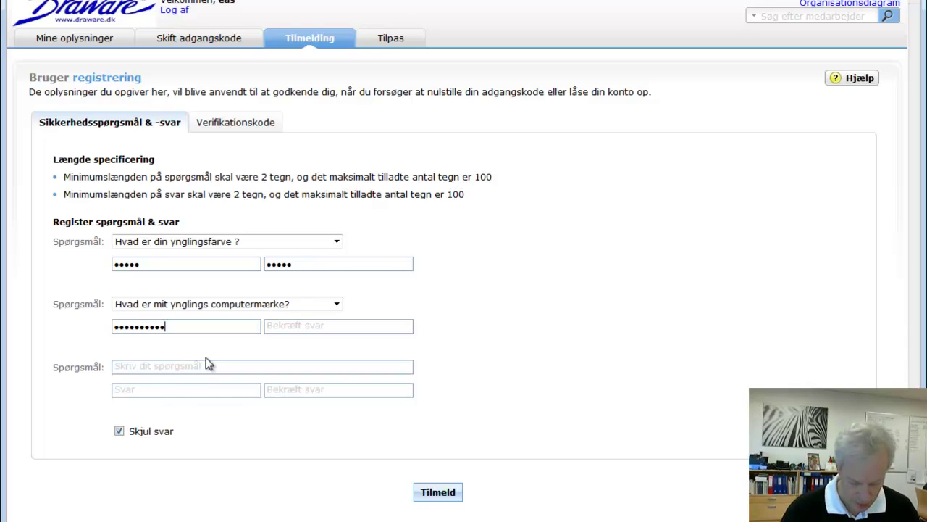
type("**")
key("Tab")
type("***")
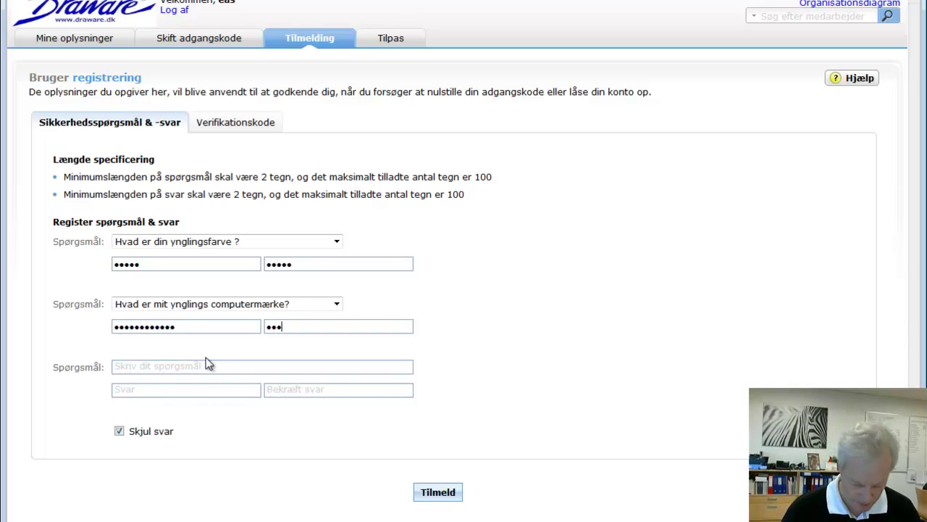
type("*********")
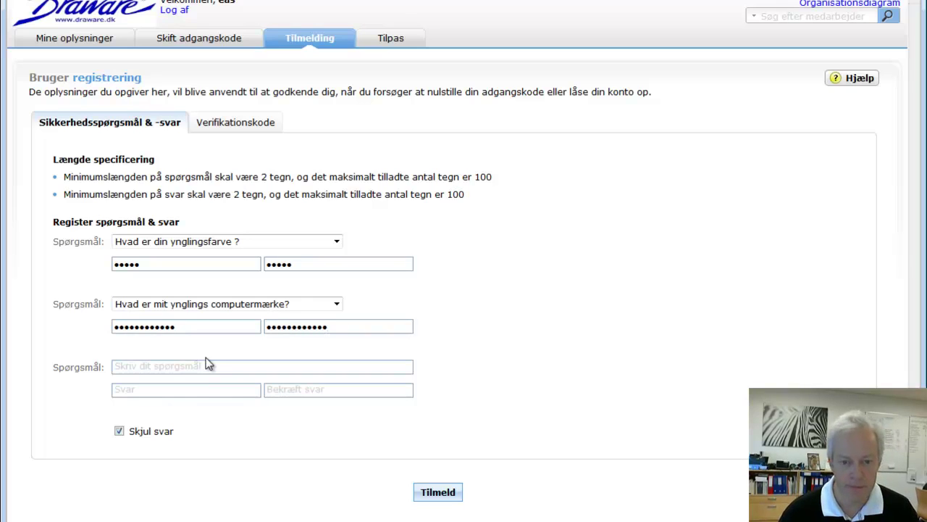
- Write custom third question 'Hvad hedder min far?', answer it, then go to mobile-number registration
left_click(206, 364)
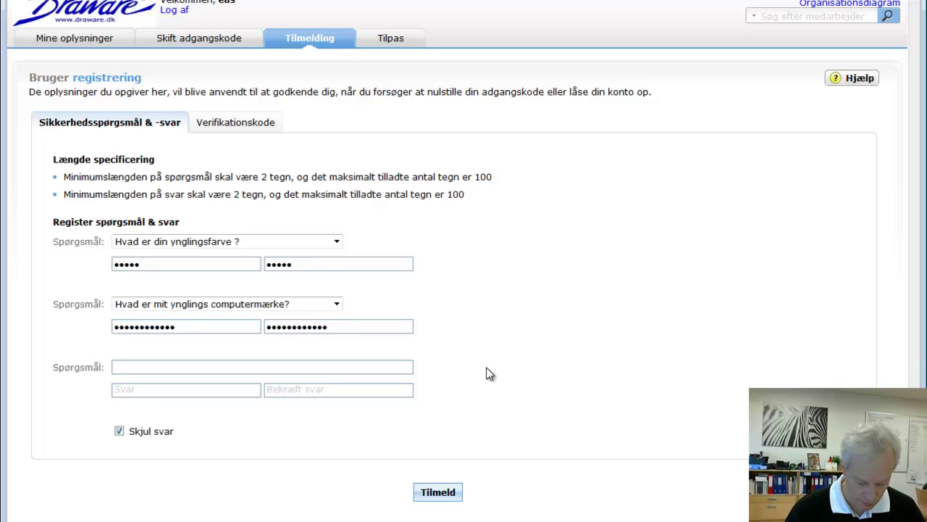
type("Hvad ")
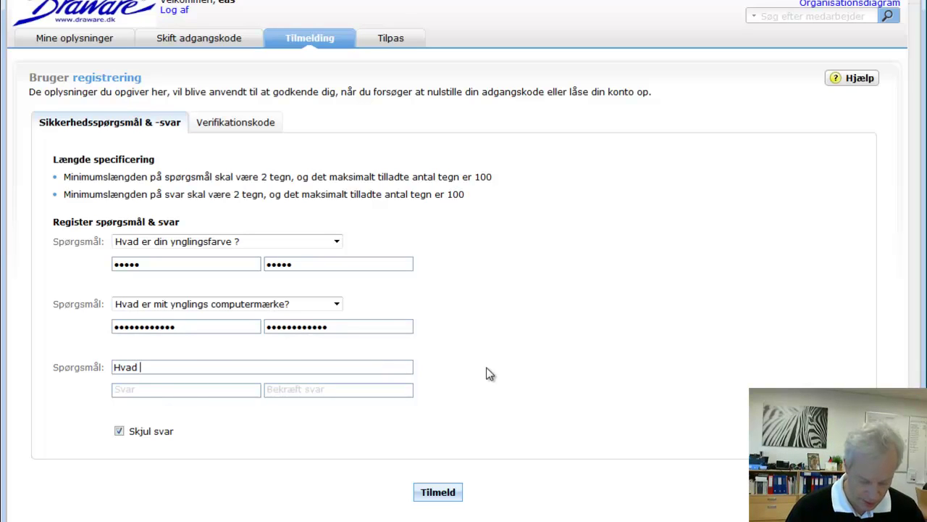
type("hedder ")
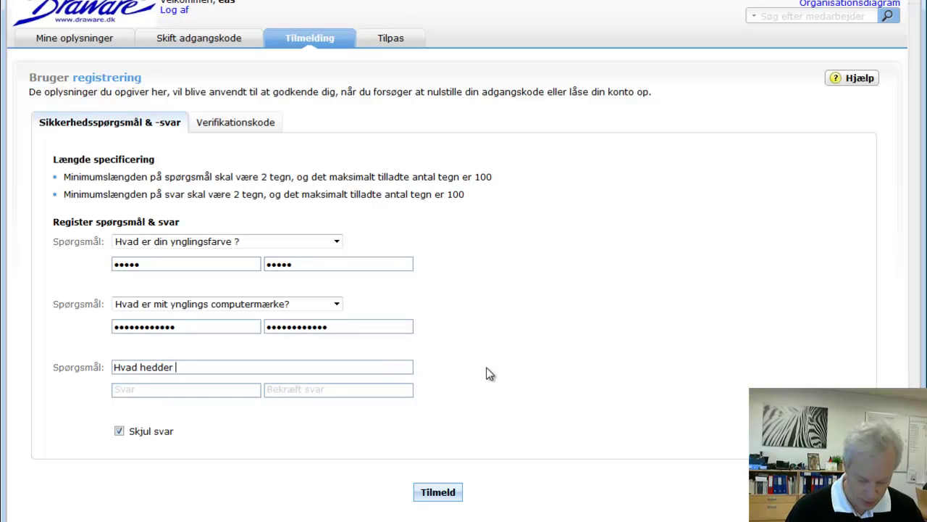
type("min f")
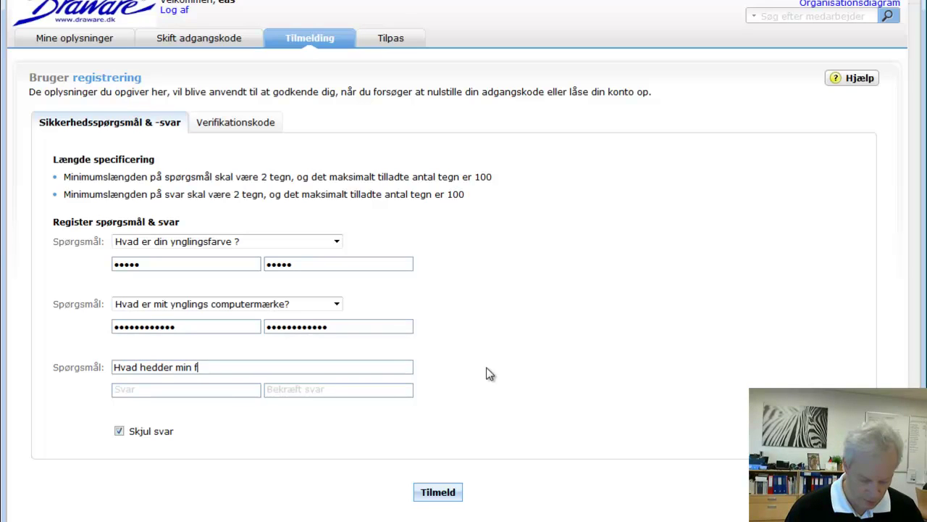
type("ar?")
key("Tab")
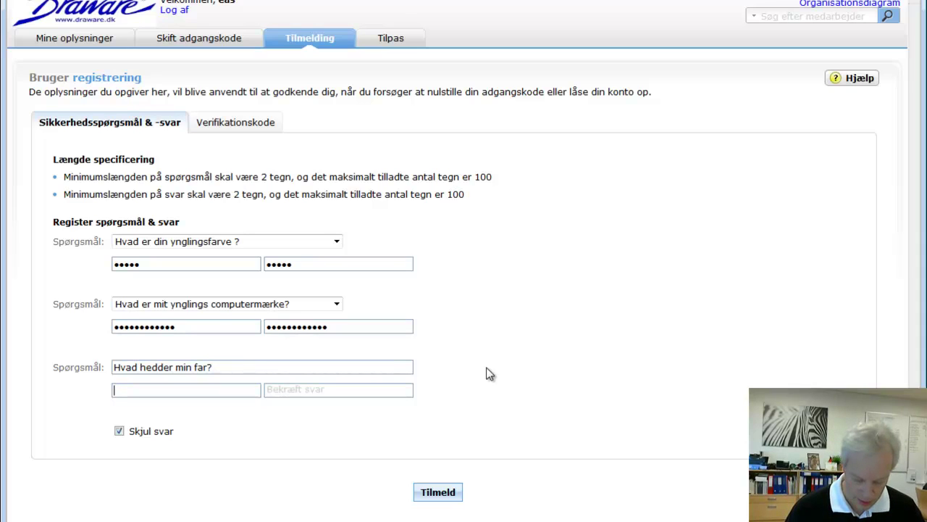
type("••••••")
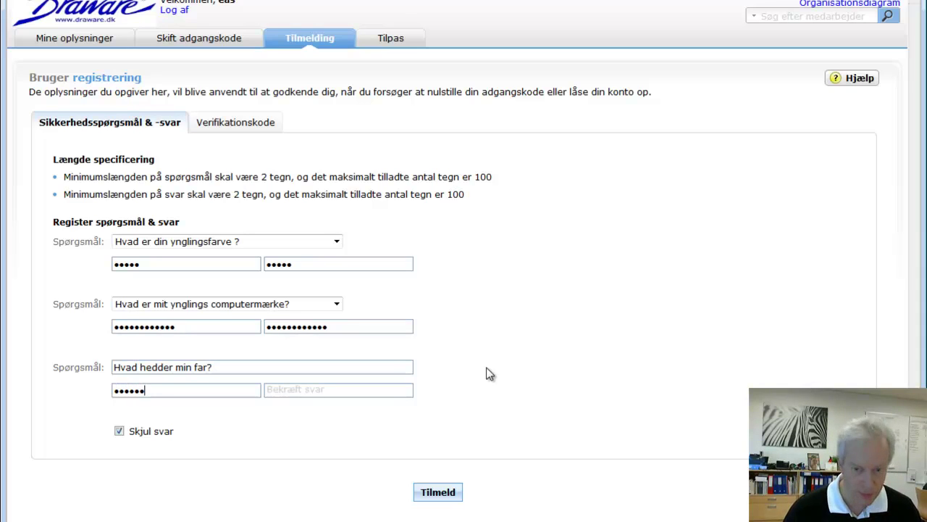
key("Tab")
type("••••••")
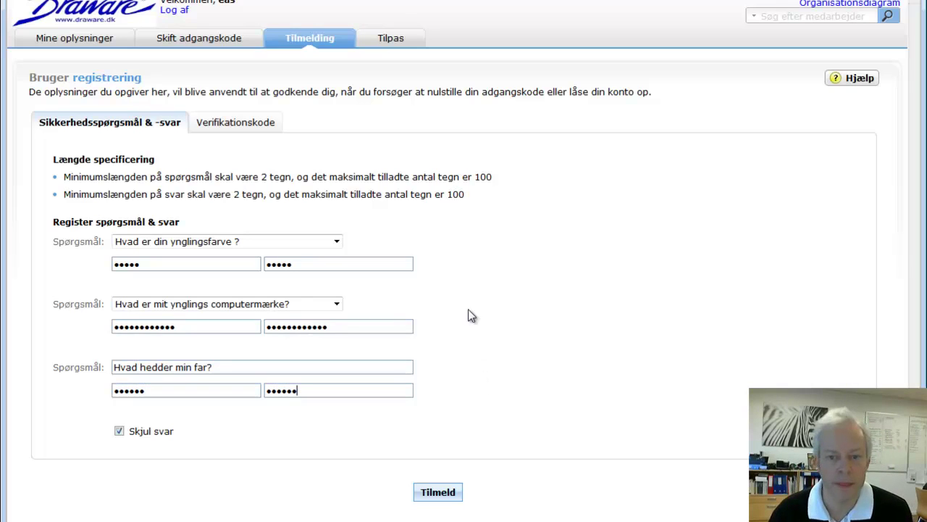
left_click(250, 129)
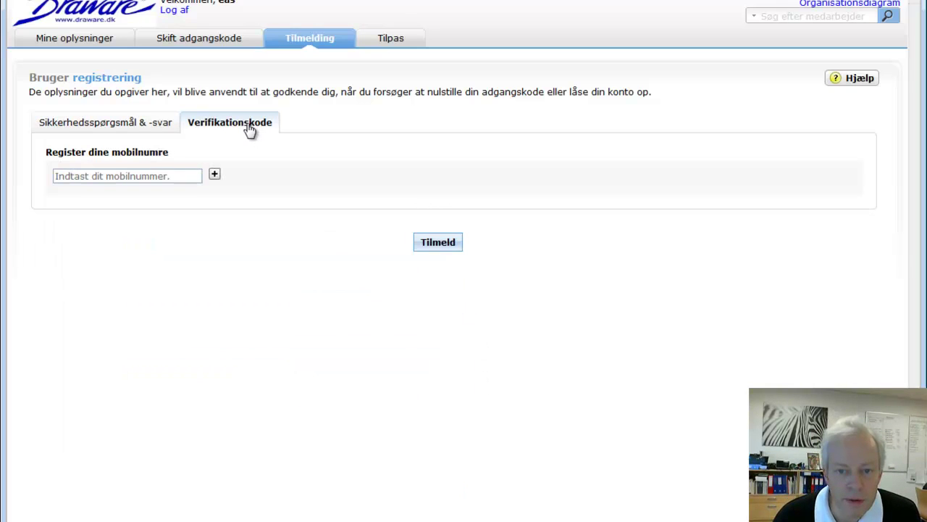
- Enter the end user's mobile number and submit it with Tilmeld to finish enrolment
left_click(180, 174)
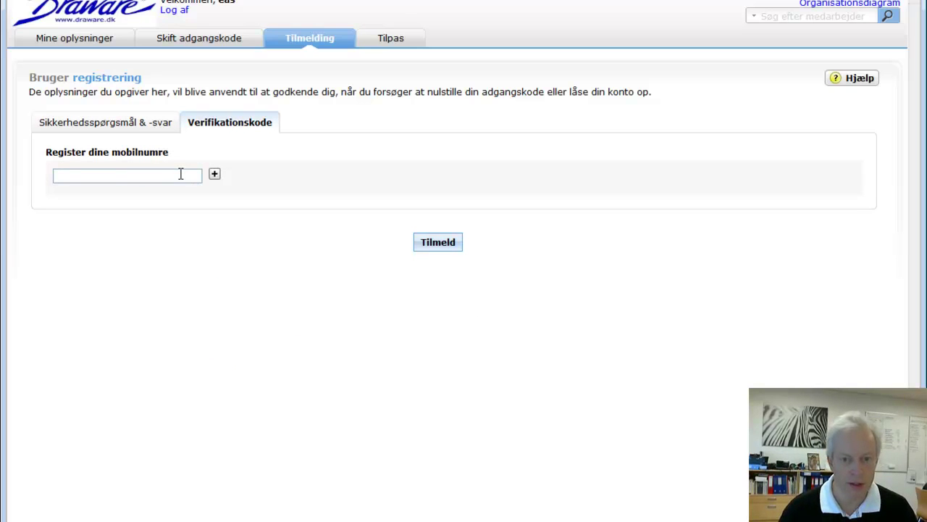
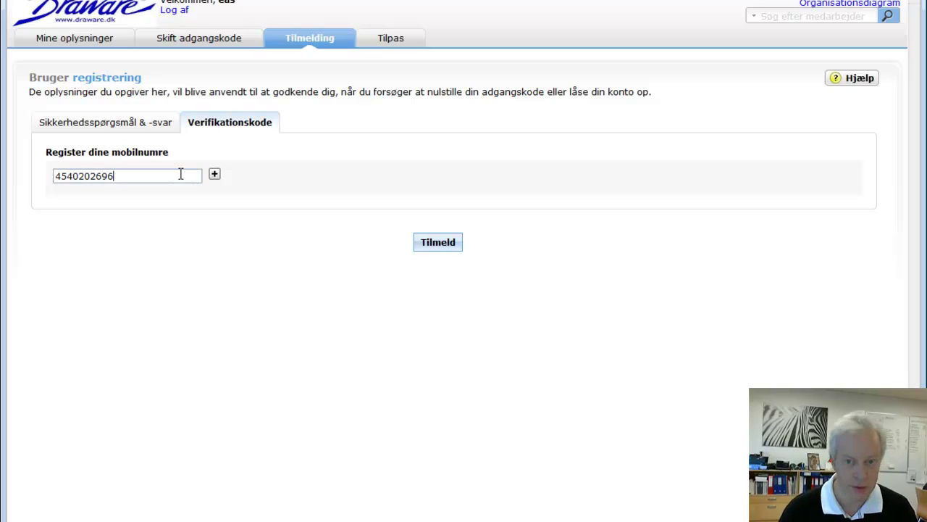
left_click(438, 244)
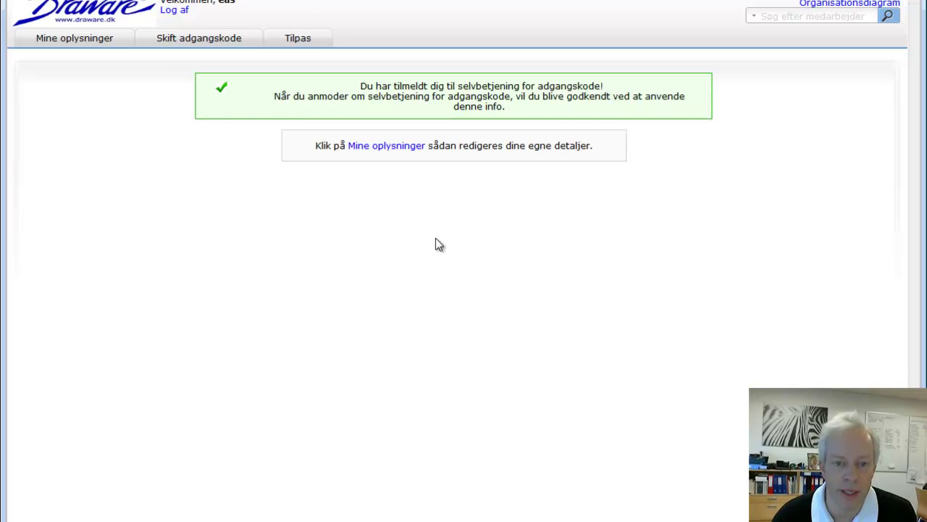
- Log the end user out, log back in as administrator, and open Konfiguration's SMS Verificeringskode settings
left_click(174, 11)
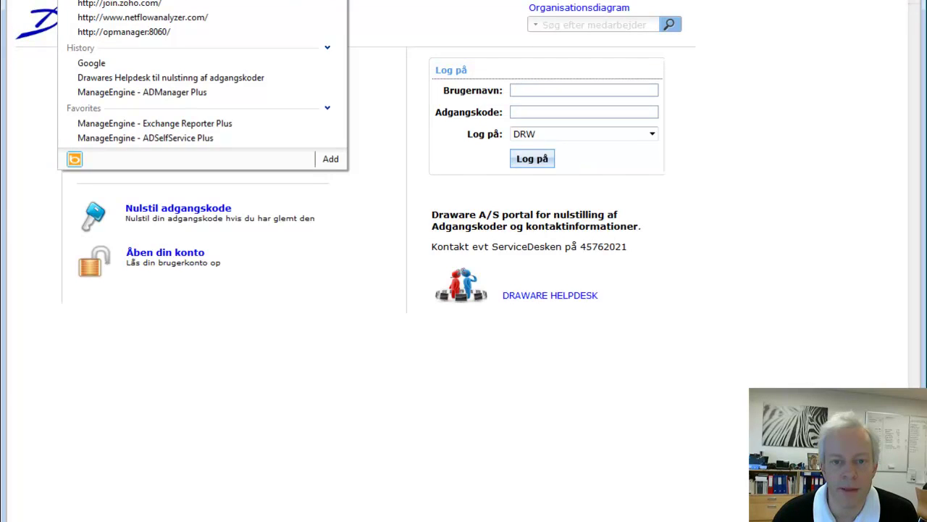
left_click(131, 137)
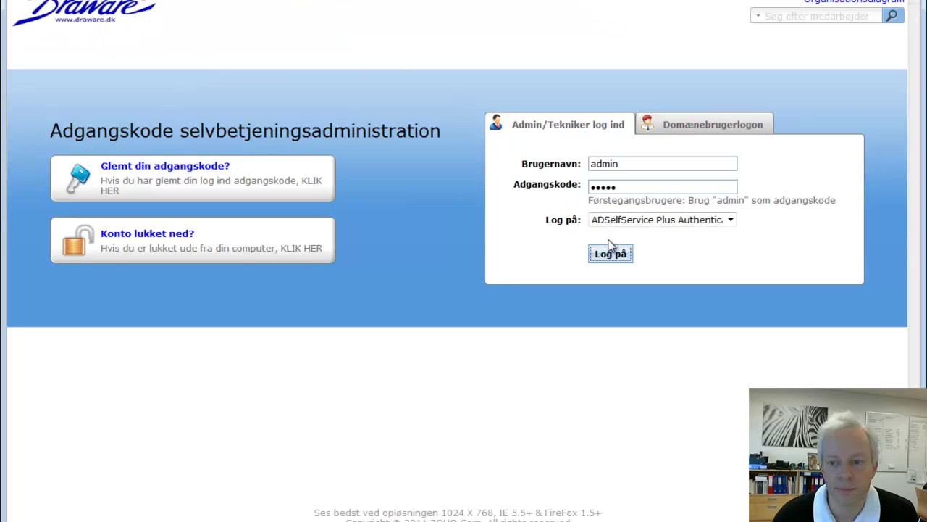
left_click(611, 253)
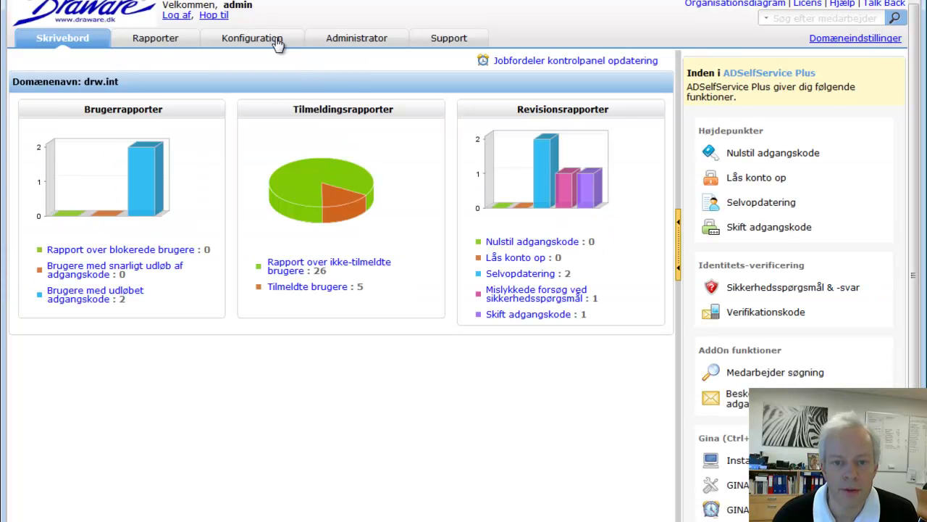
left_click(279, 41)
left_click(107, 151)
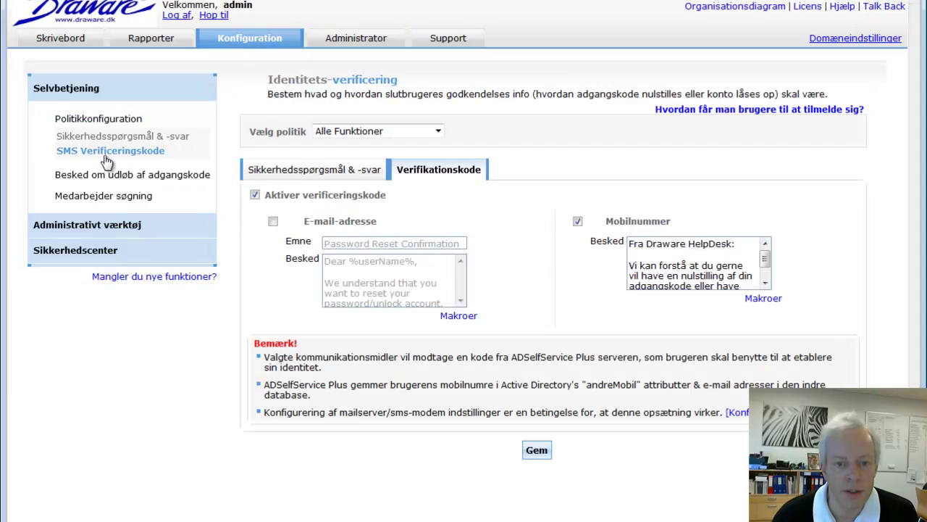